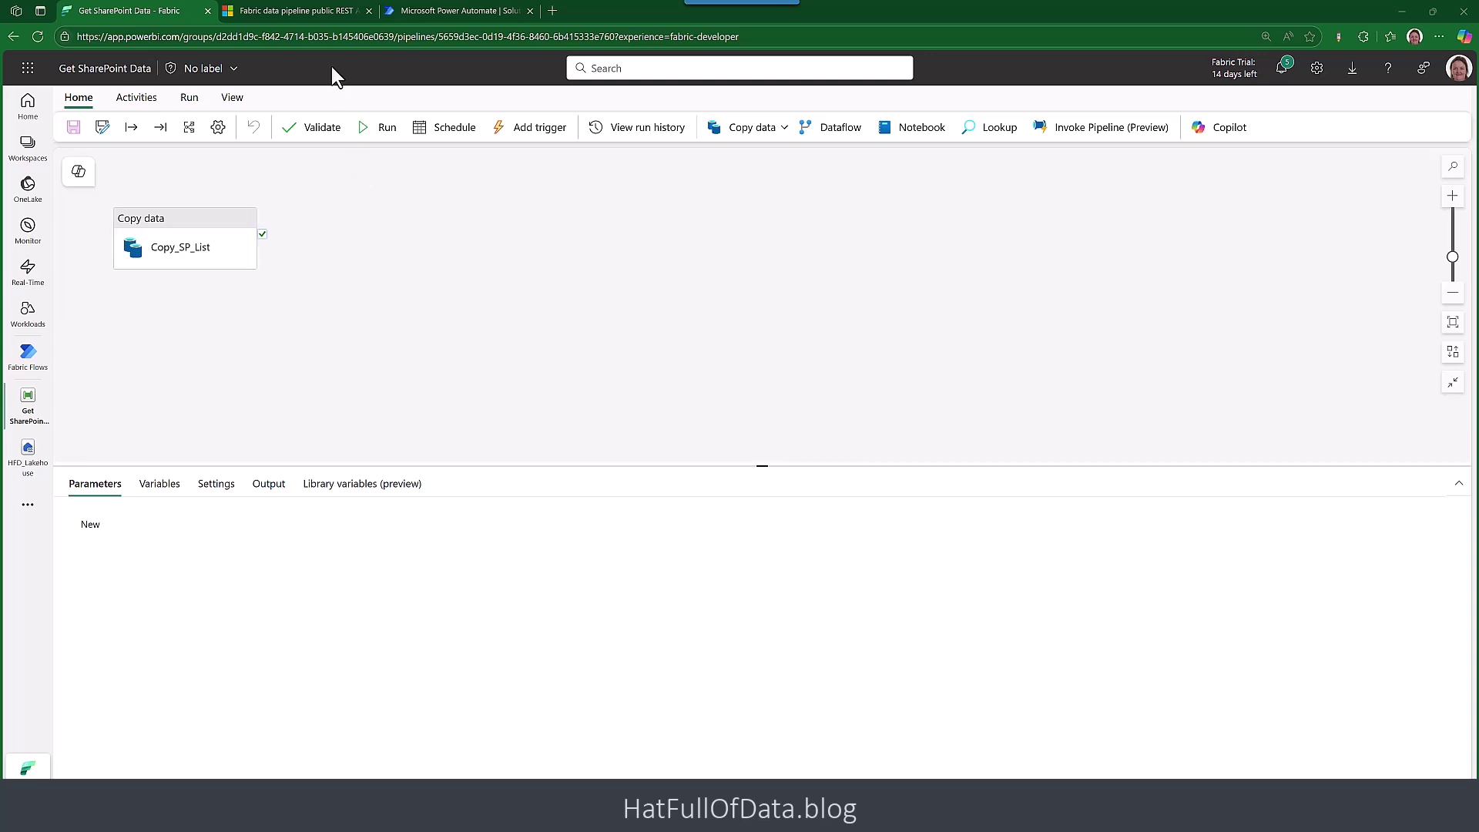
Step: Show the Fabric REST API's Run on-demand item job example with its param_waitsec body
left_click(293, 9)
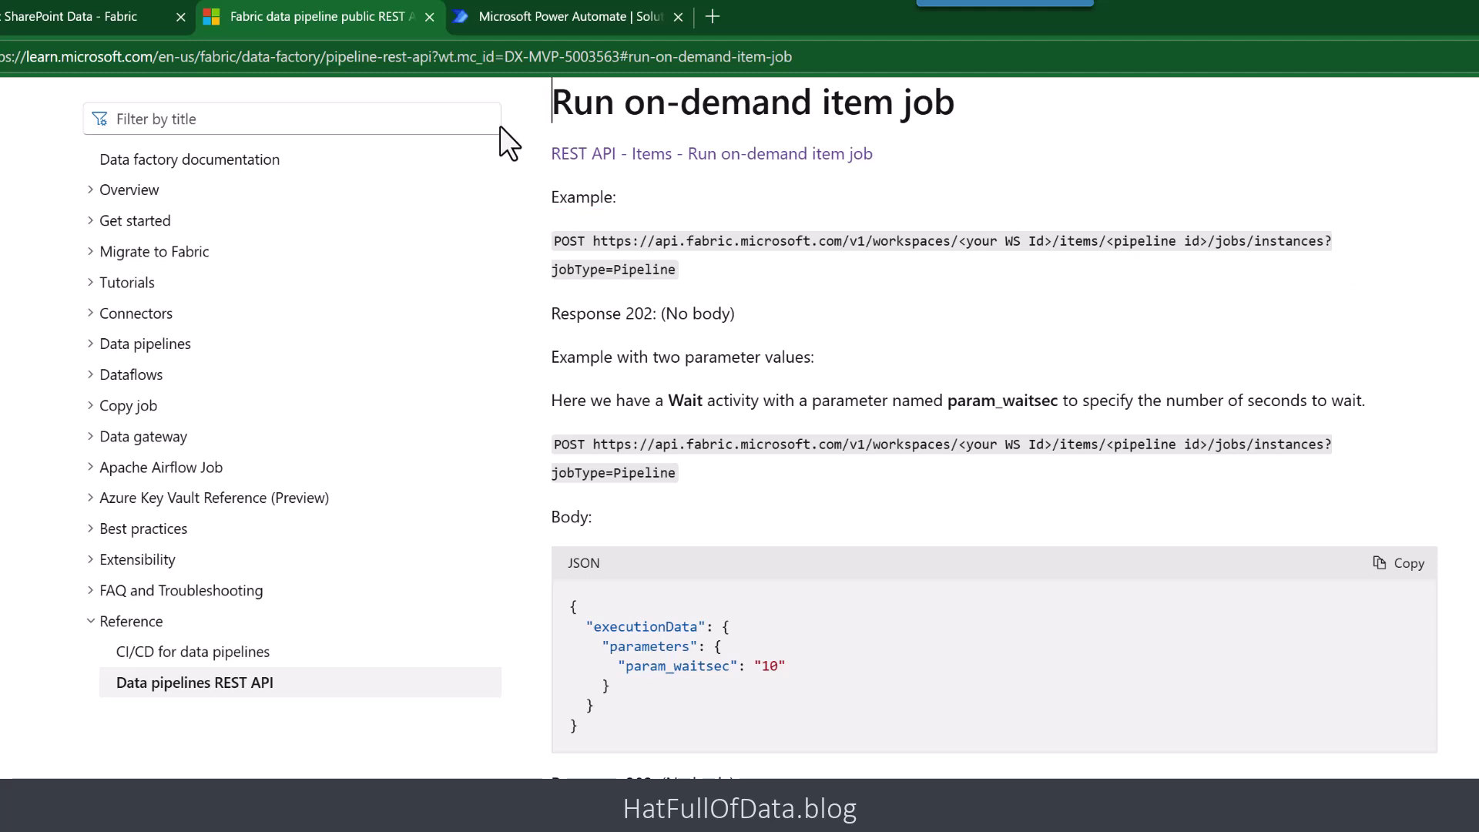
Step: Return to the Get SharePoint Data pipeline tab in Microsoft Fabric
left_click(94, 10)
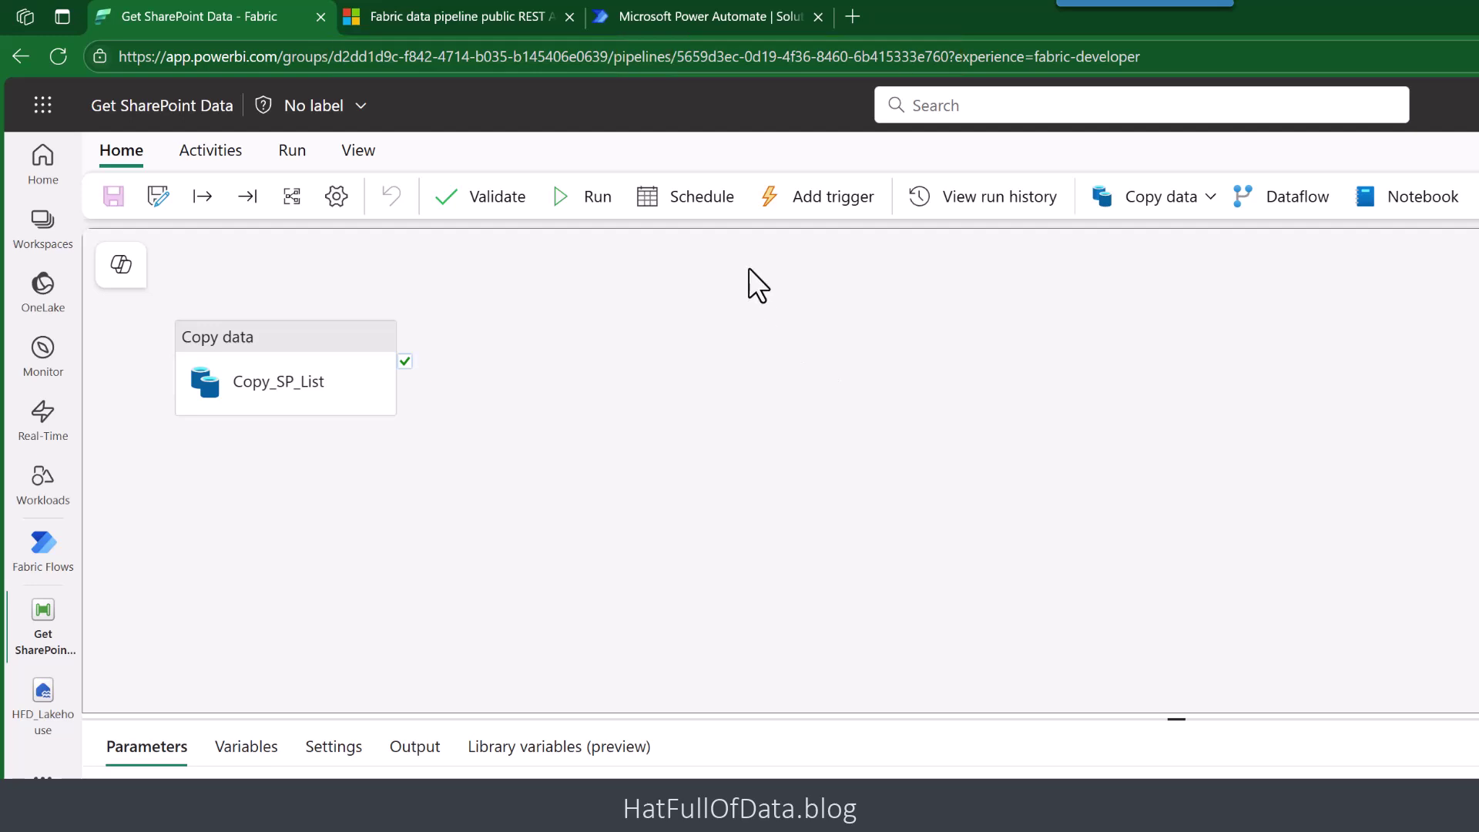
Step: In the Fabric Flows solution, create instant cloud flow 'Trigger Pipeline' using Manually trigger a flow
left_click(663, 17)
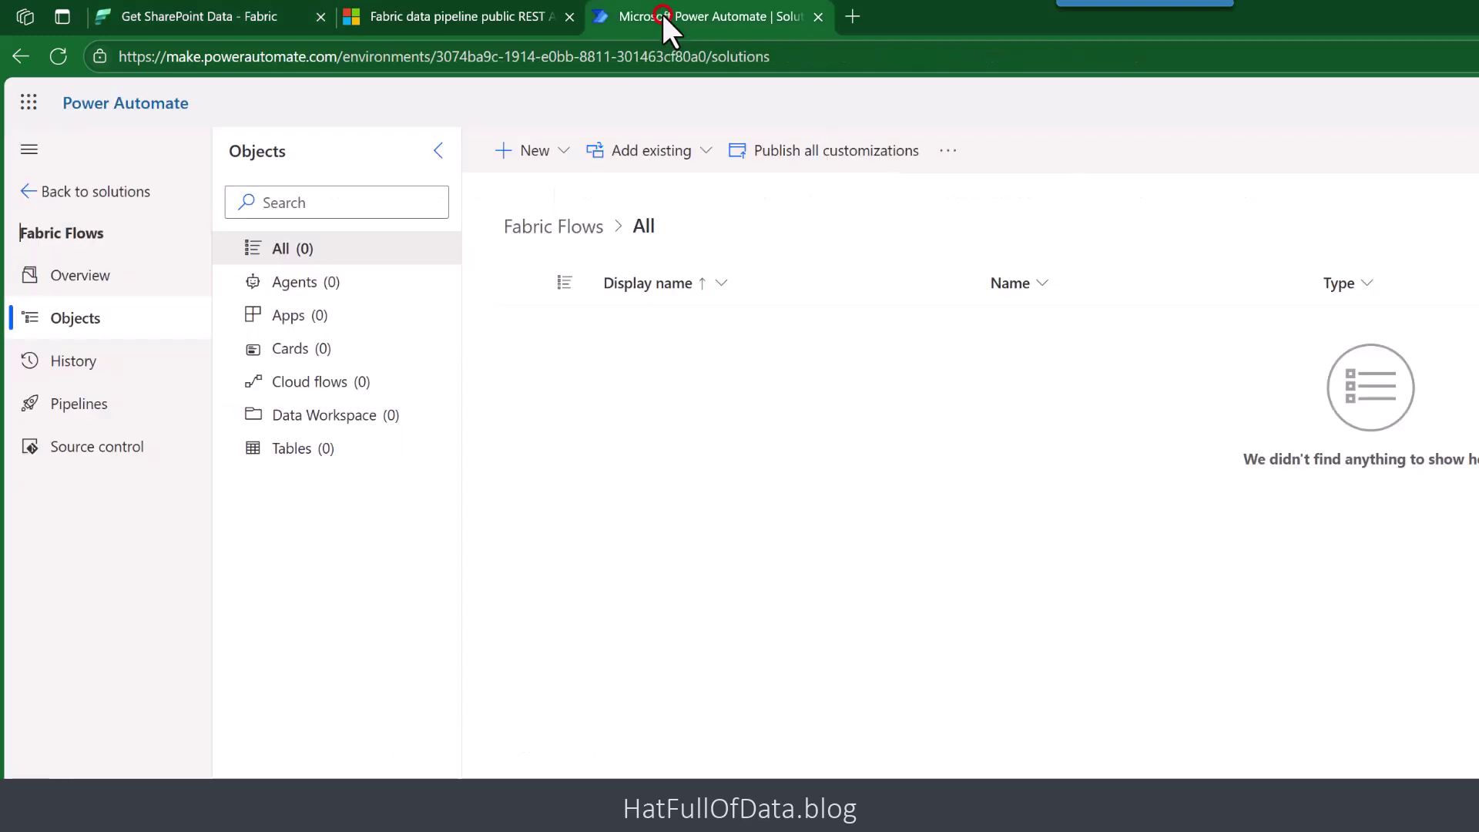
left_click(533, 158)
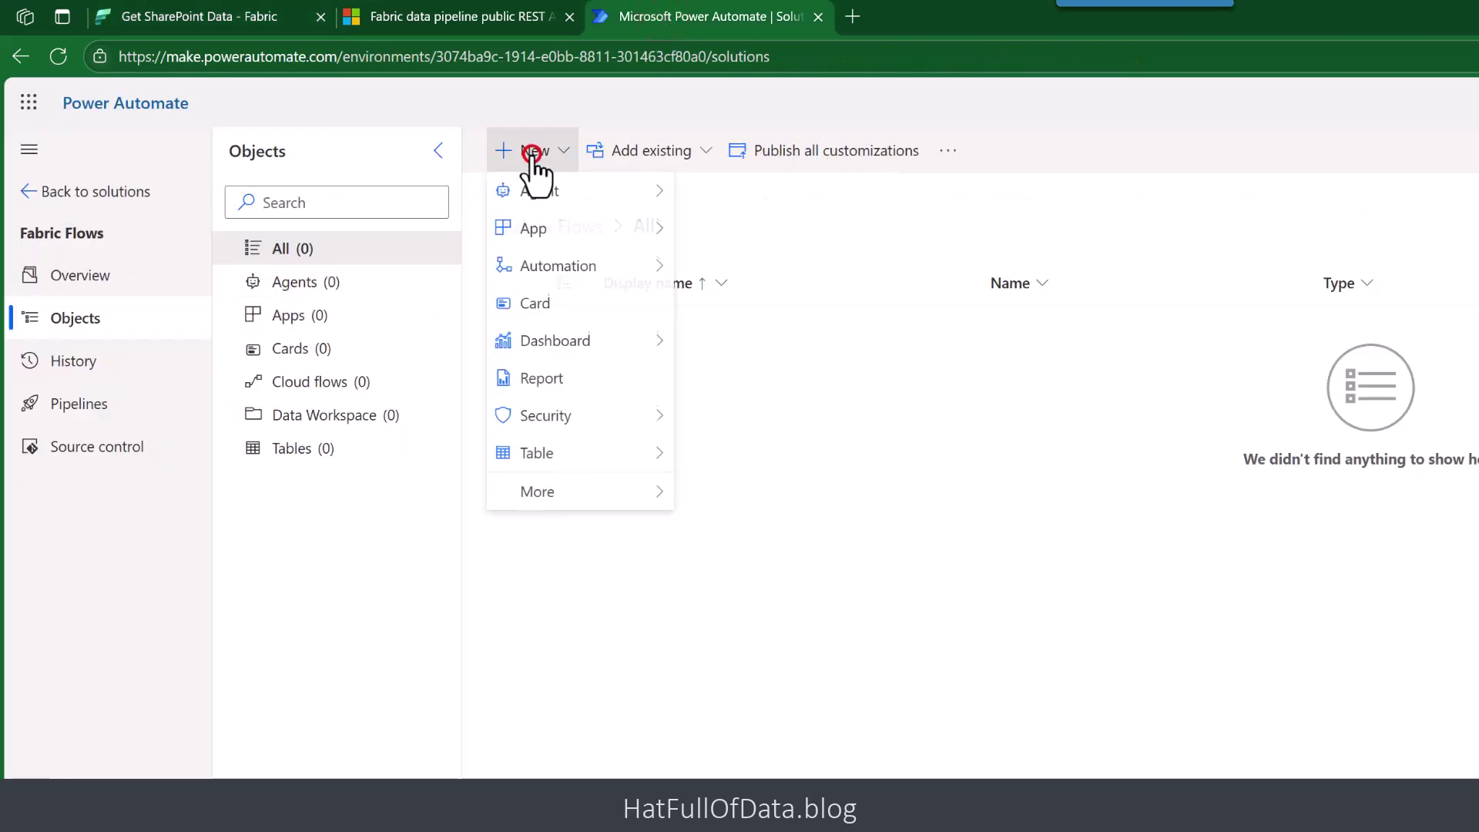
mouse_move(533, 274)
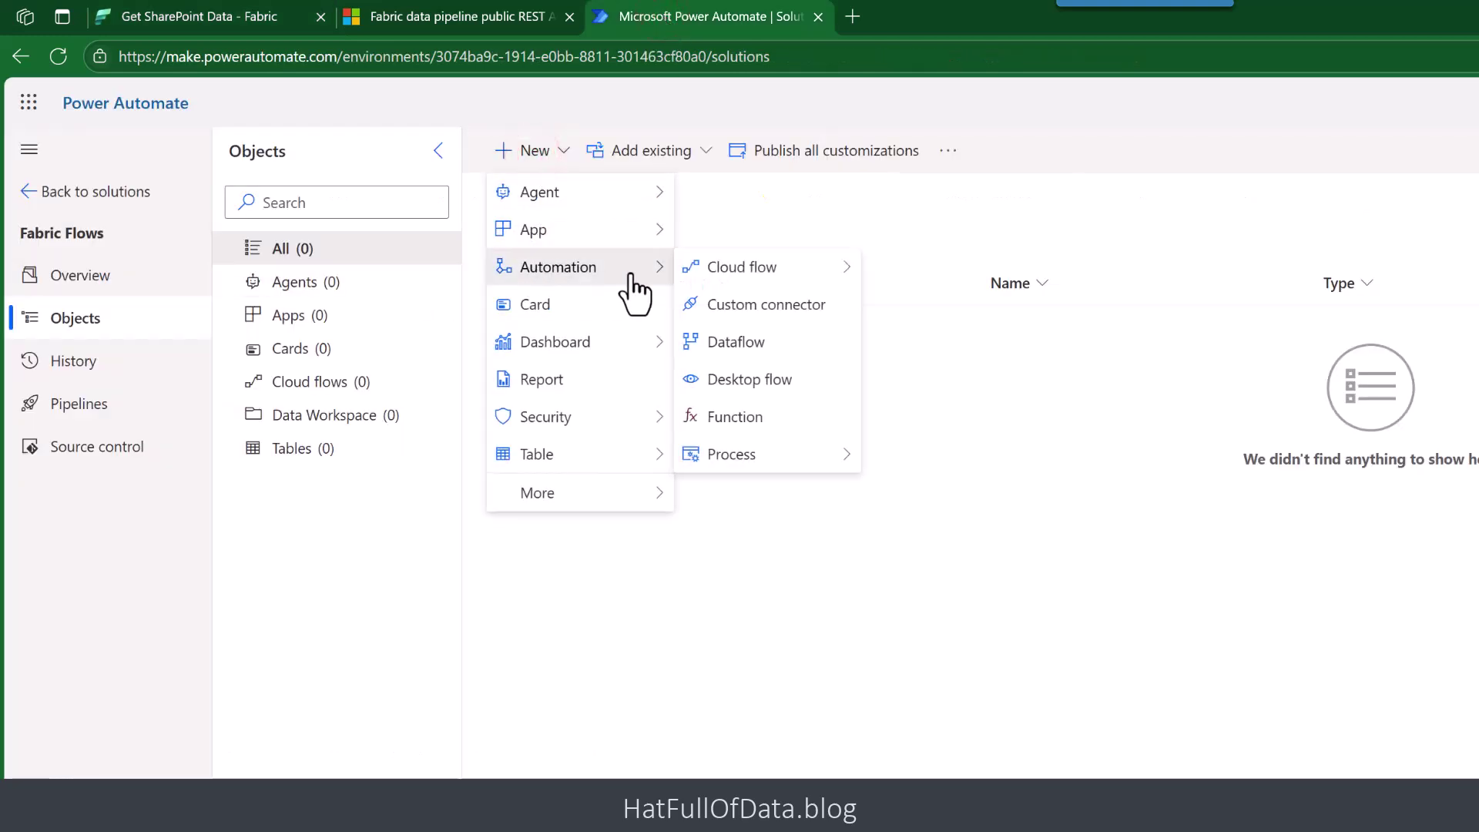
mouse_move(774, 285)
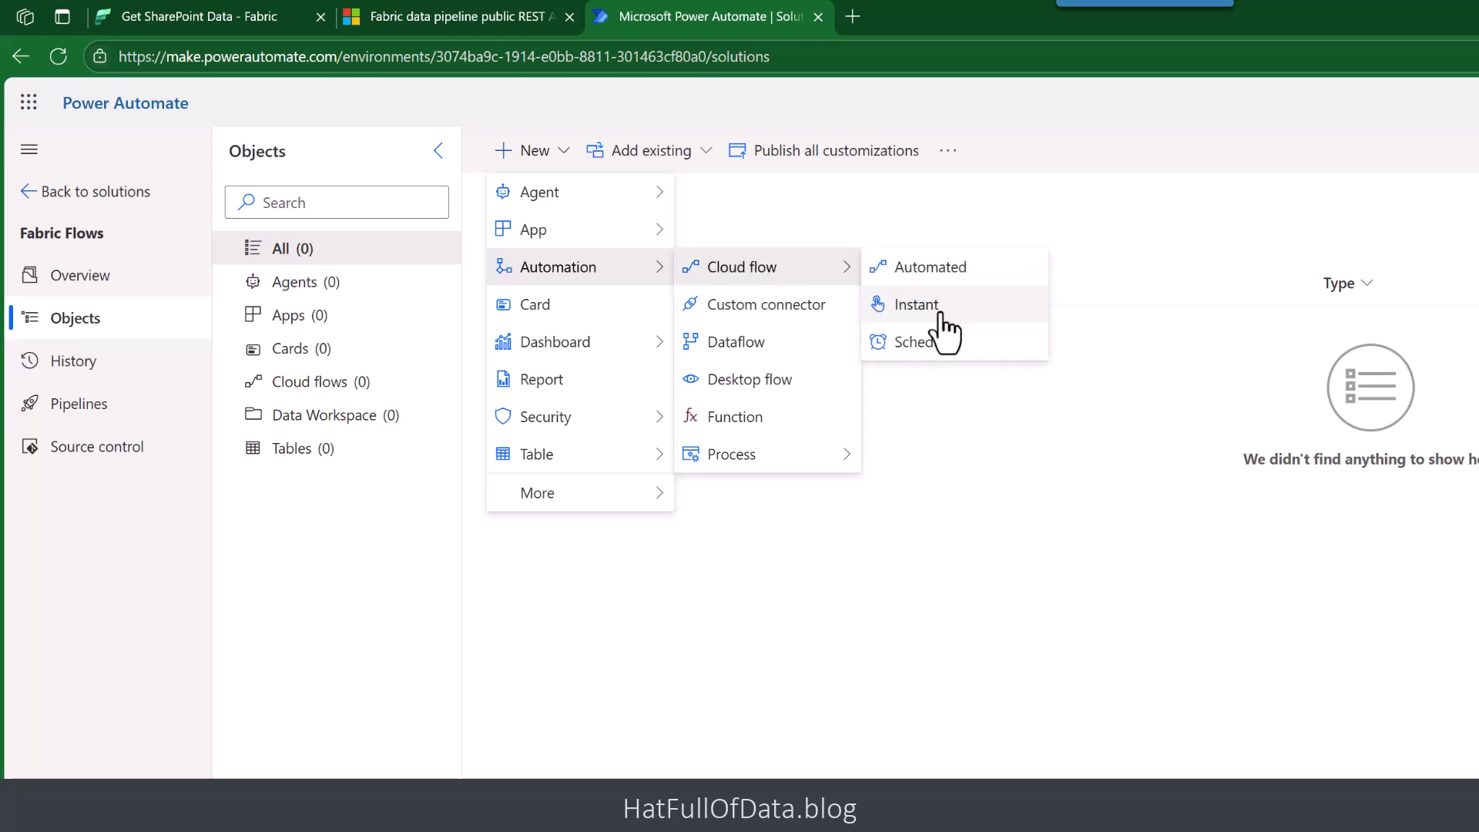
left_click(941, 314)
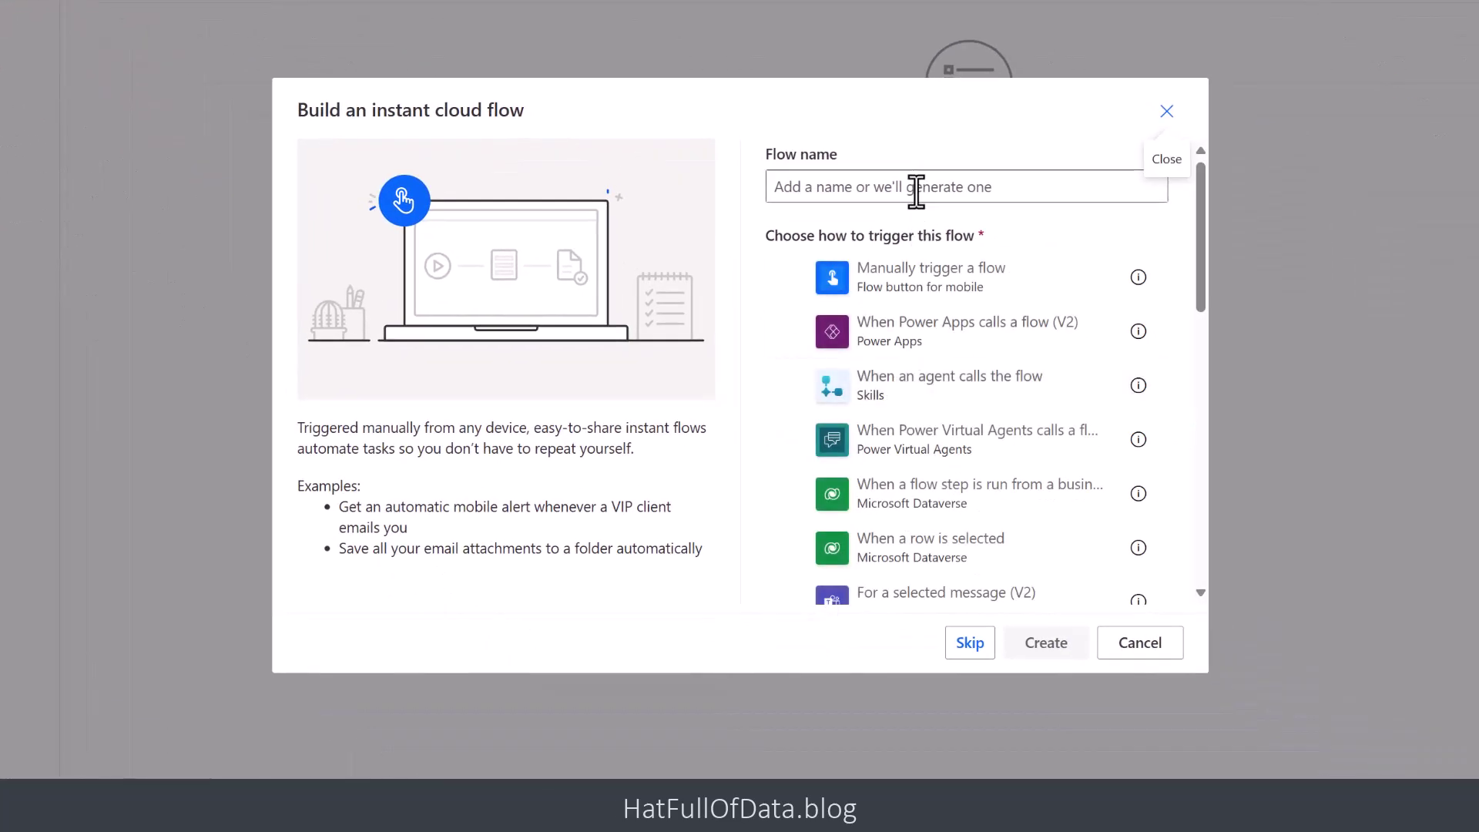
left_click(916, 191)
type("Trigger Pipeline")
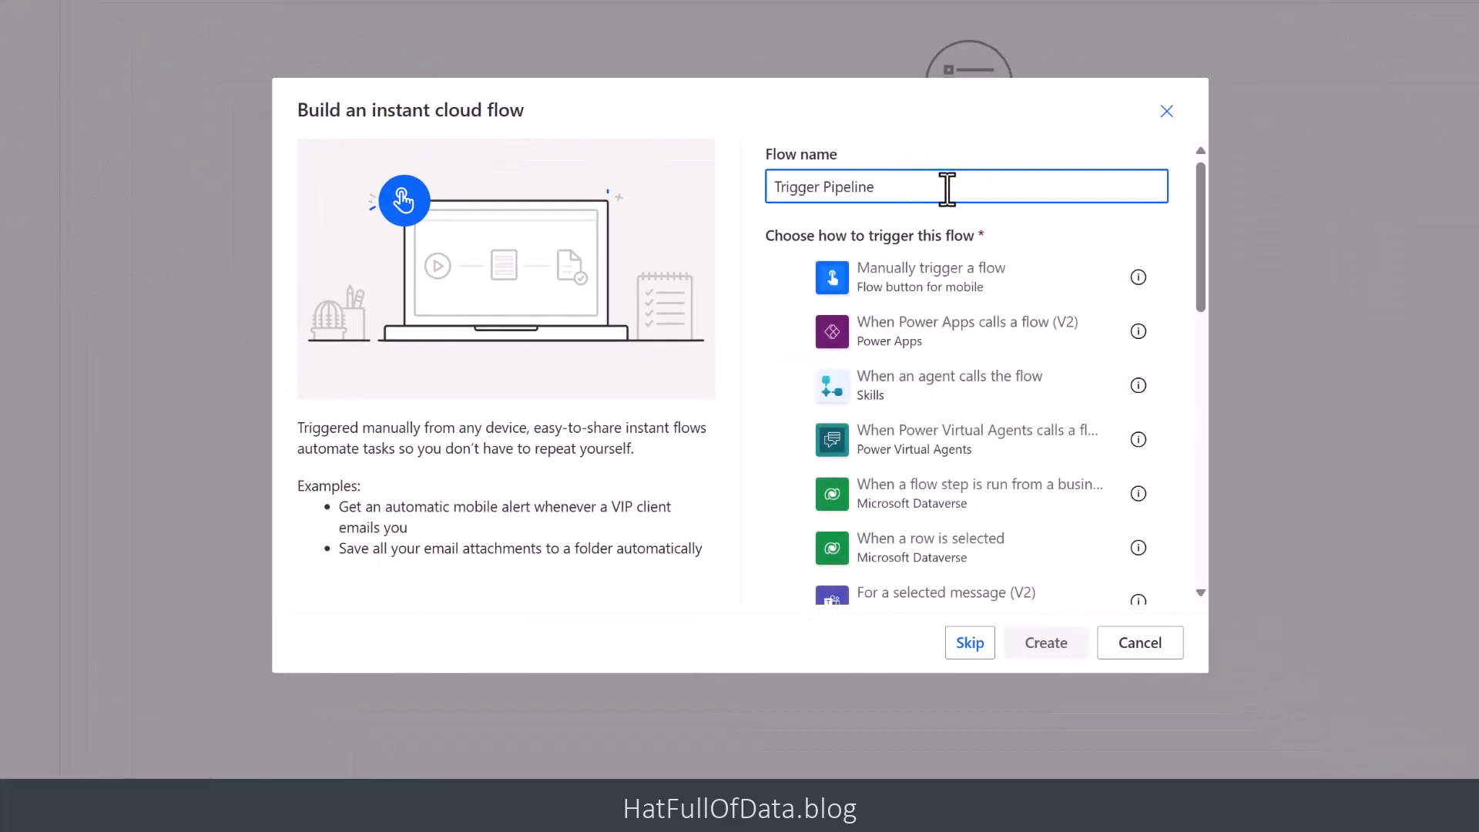
left_click(946, 279)
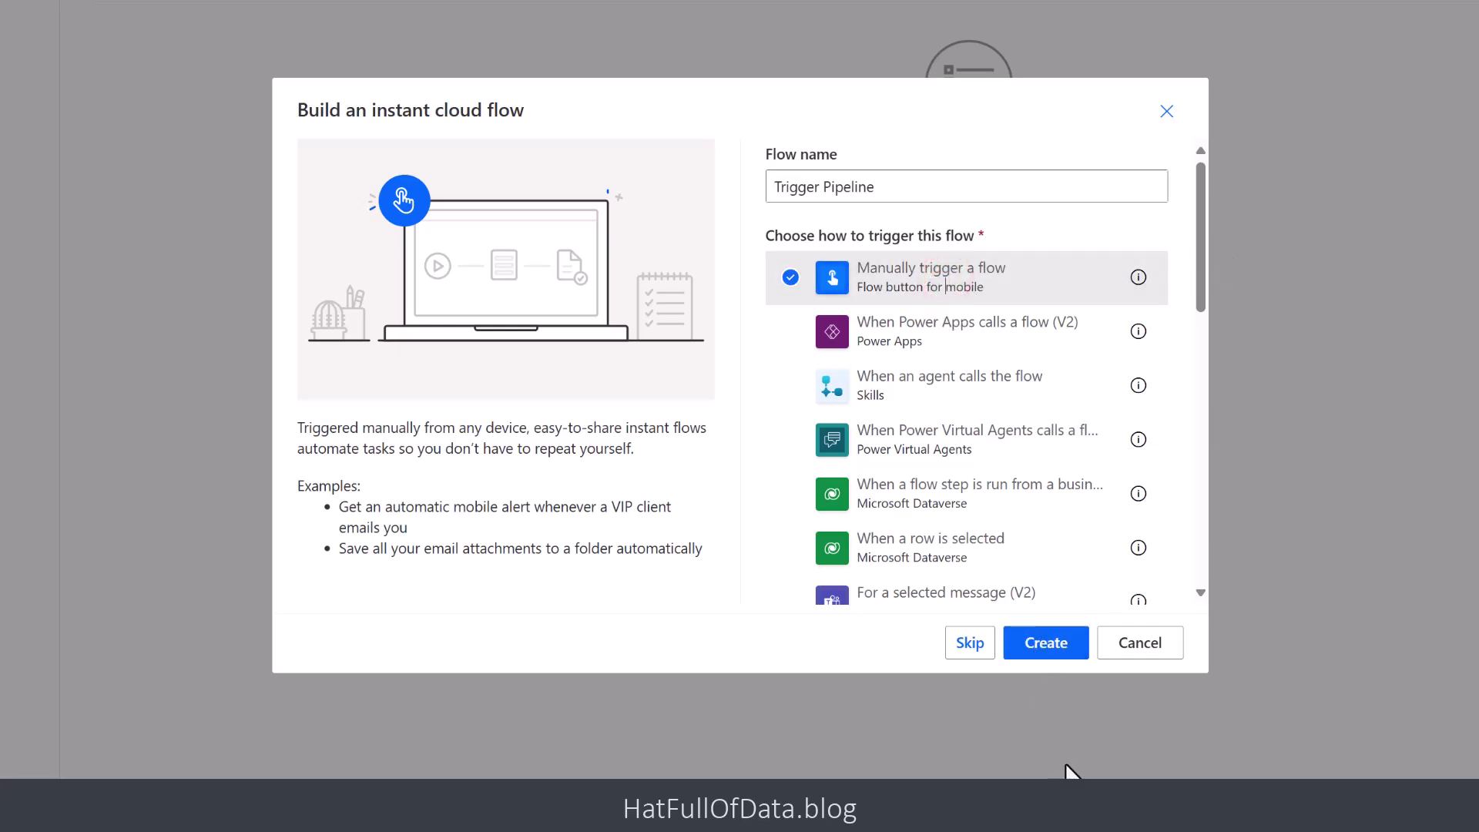
left_click(1040, 646)
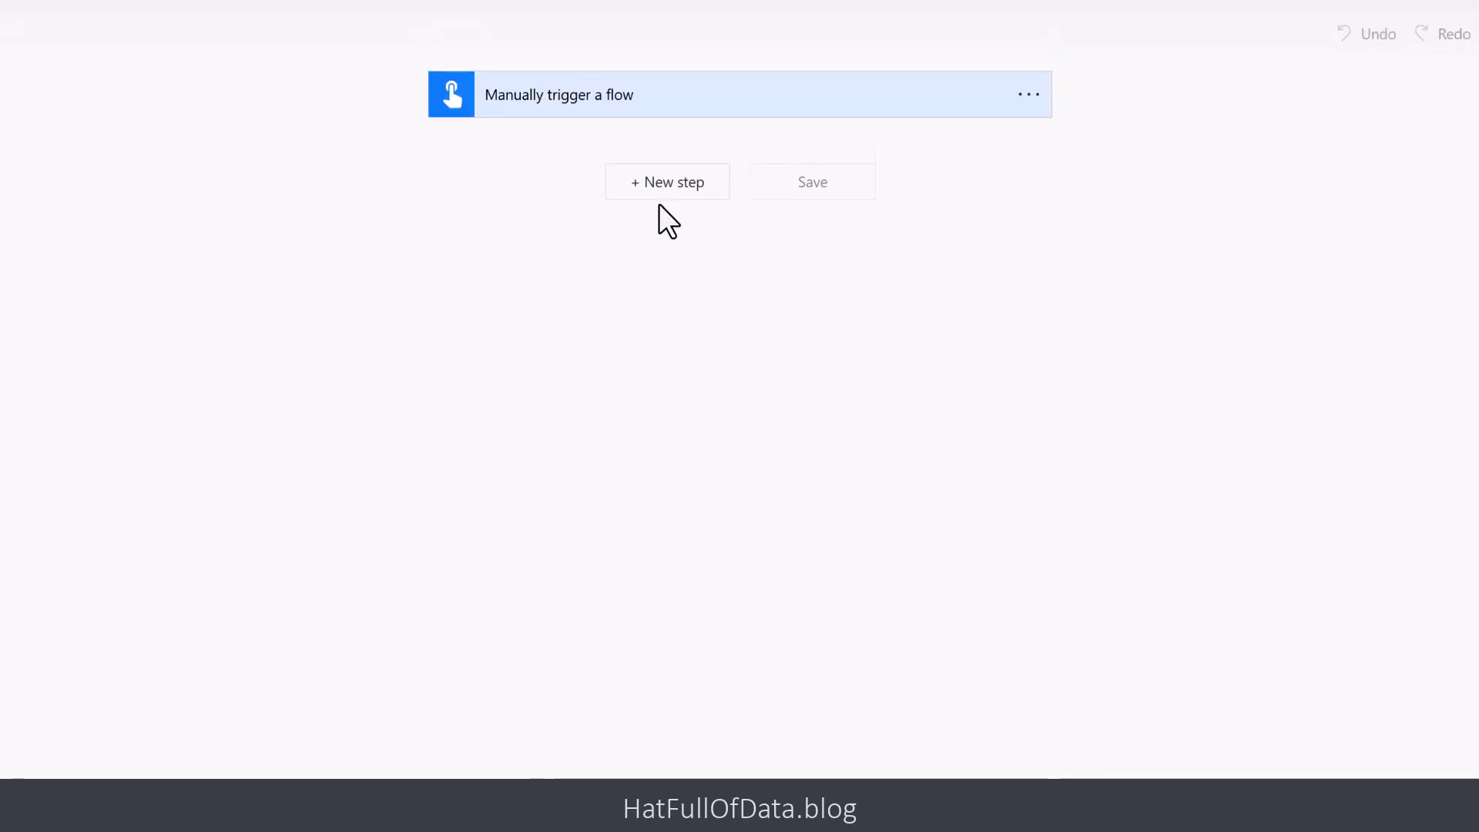
Step: Add an Initialize variable action: String variable WorkspaceID holding the pasted workspace ID
left_click(660, 188)
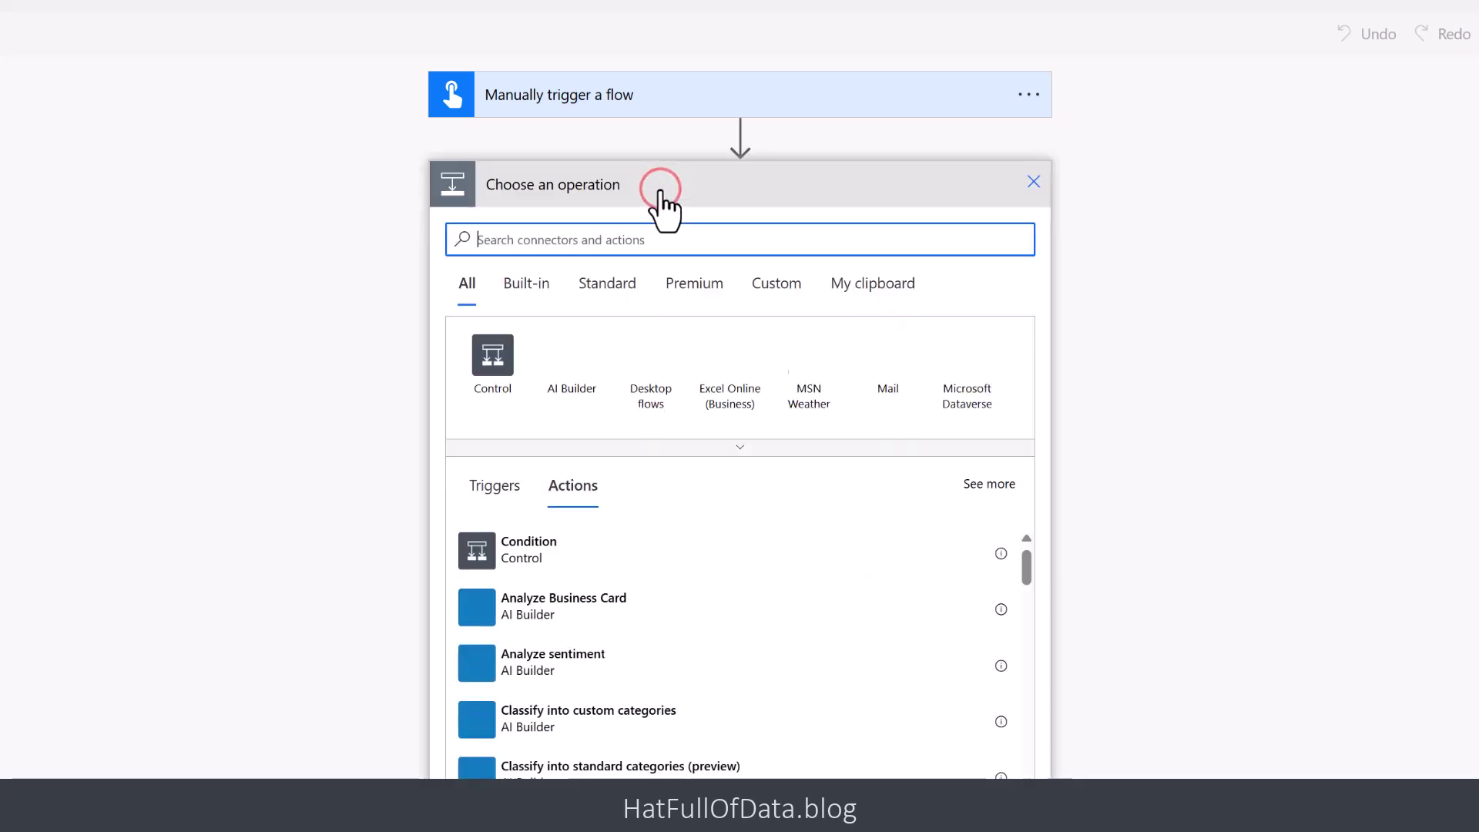
left_click(633, 241)
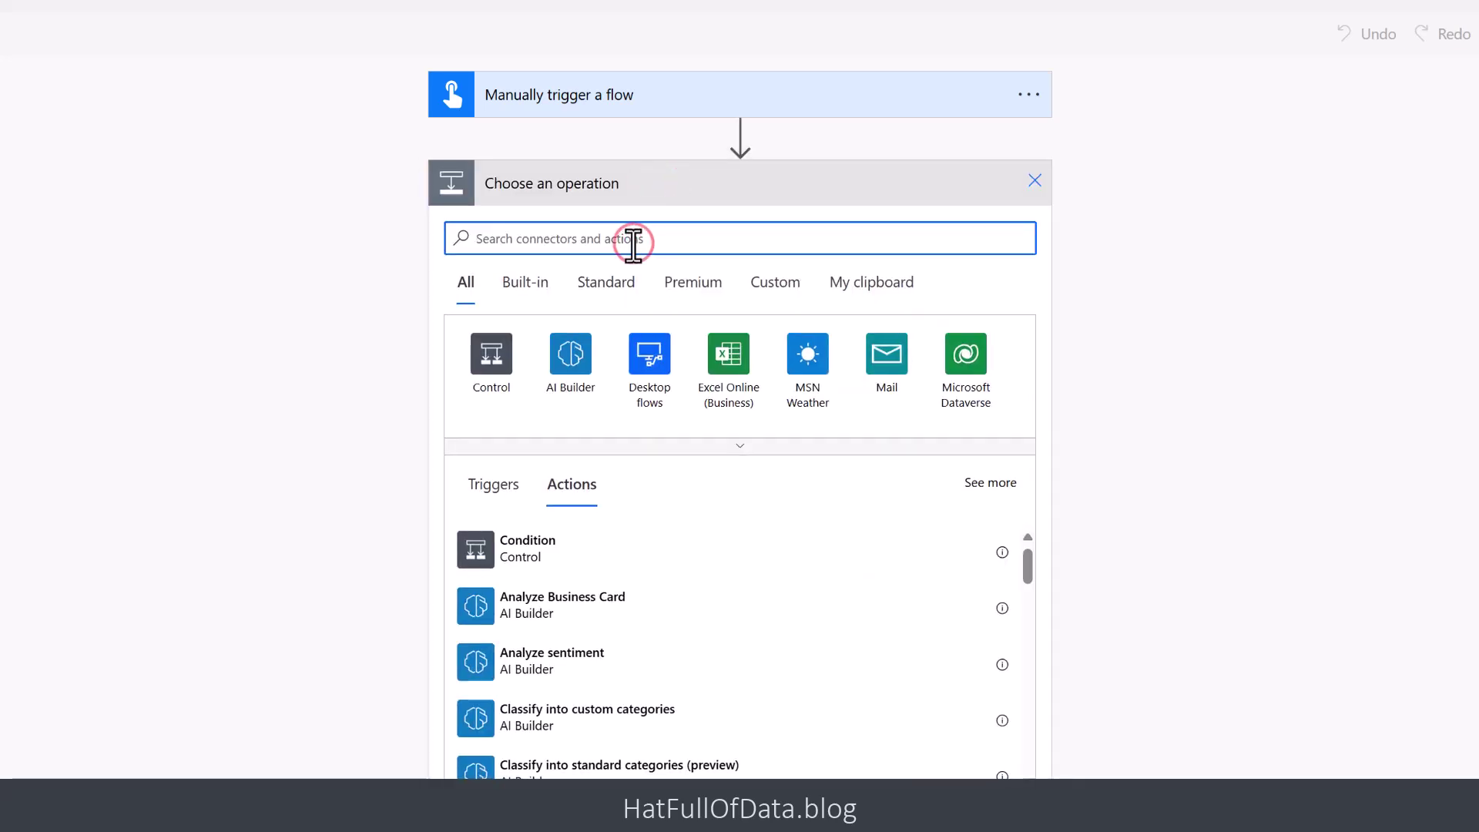
type("initia")
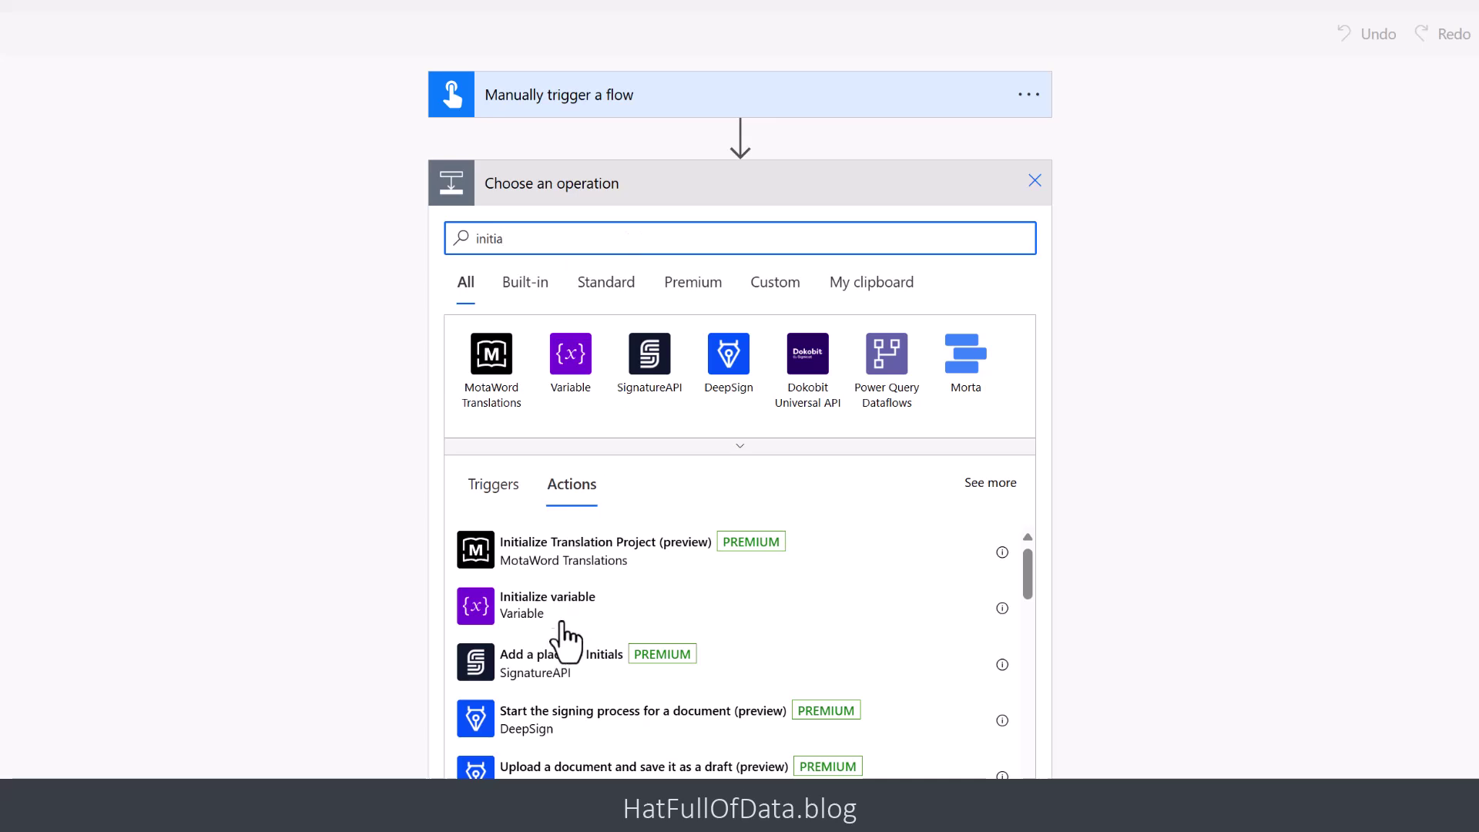
left_click(561, 608)
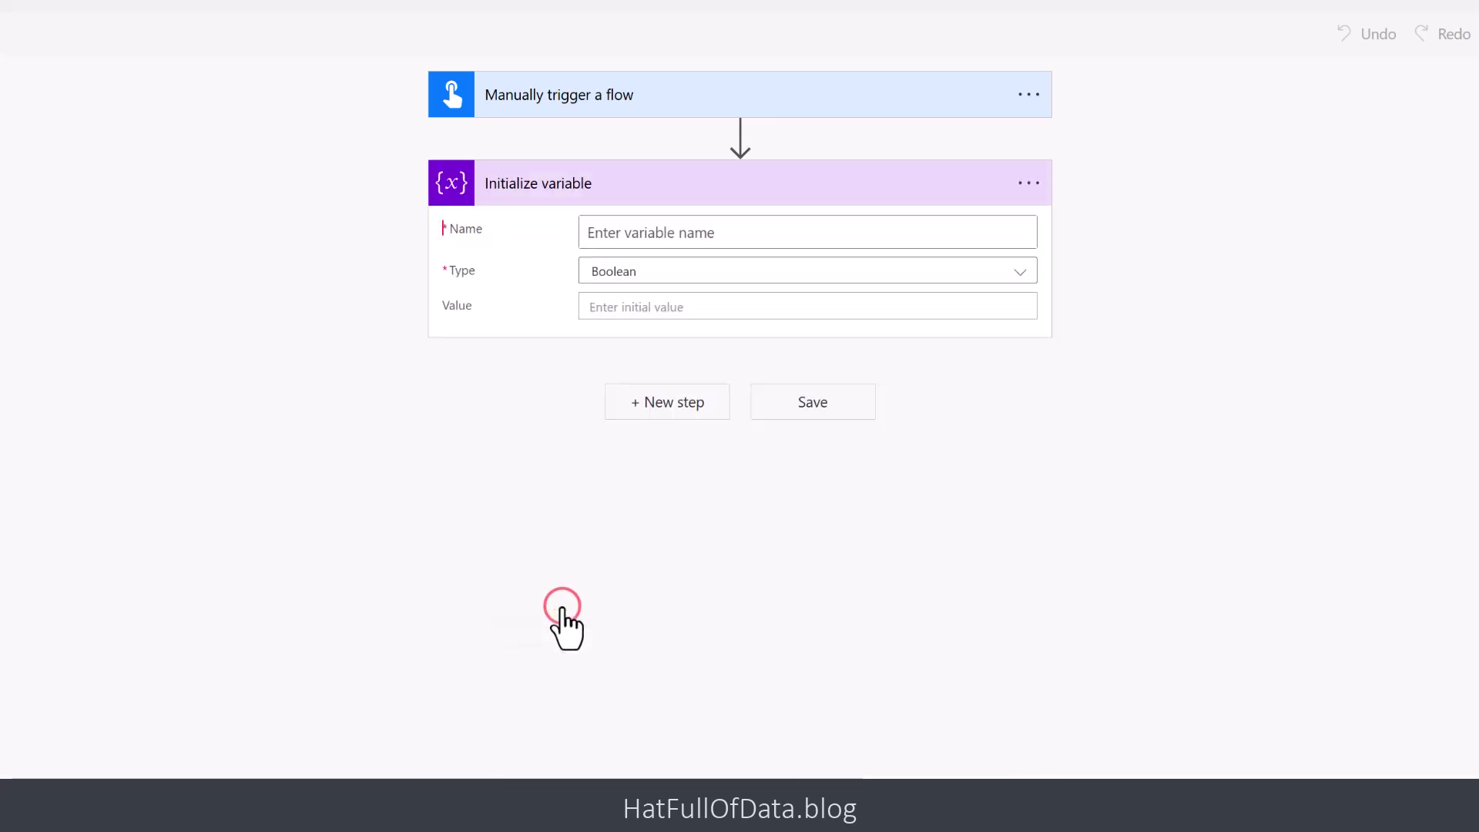
left_click(736, 231)
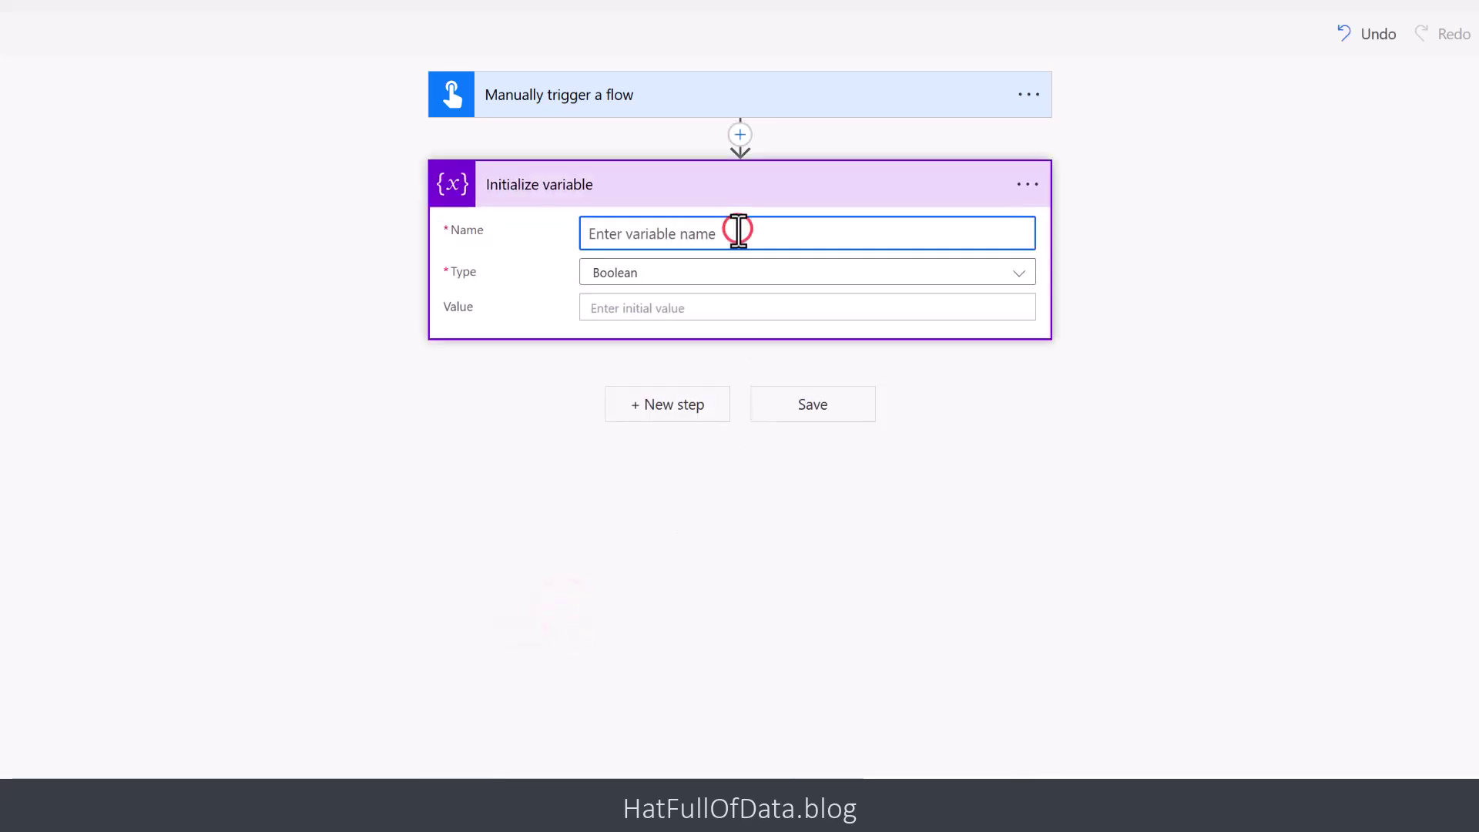
type("WorkspaceID")
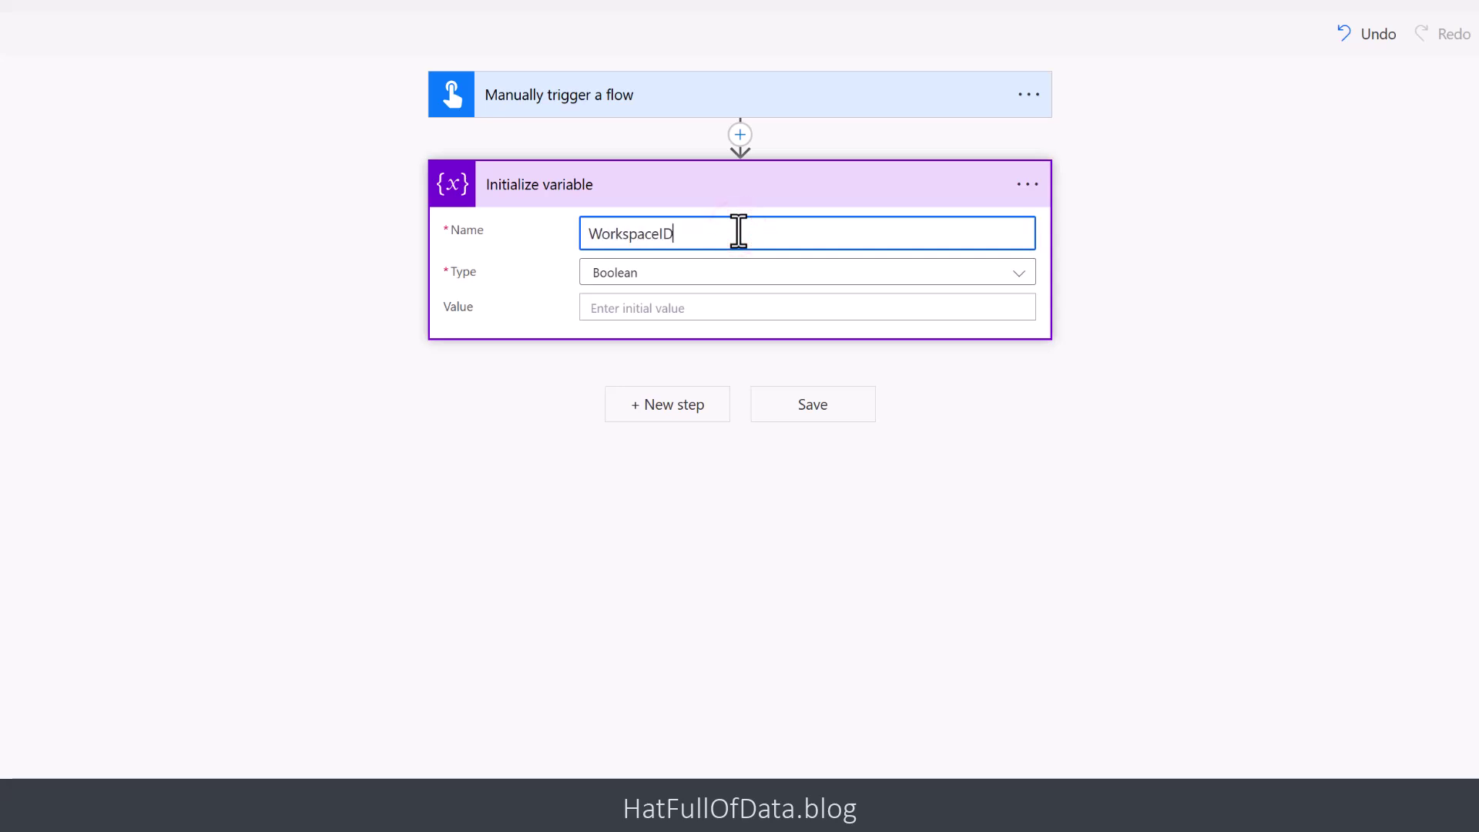
left_click(730, 271)
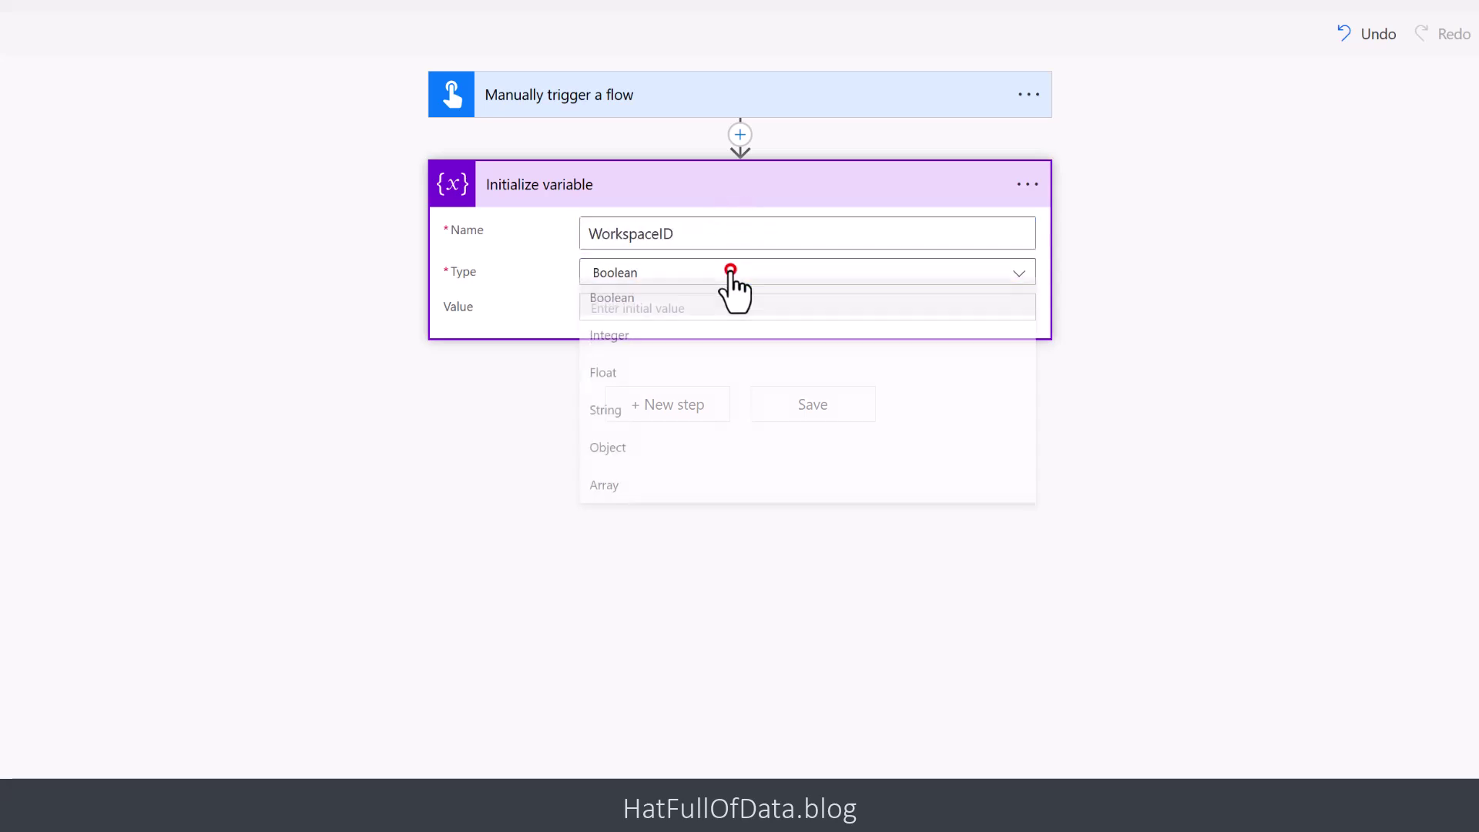
left_click(654, 419)
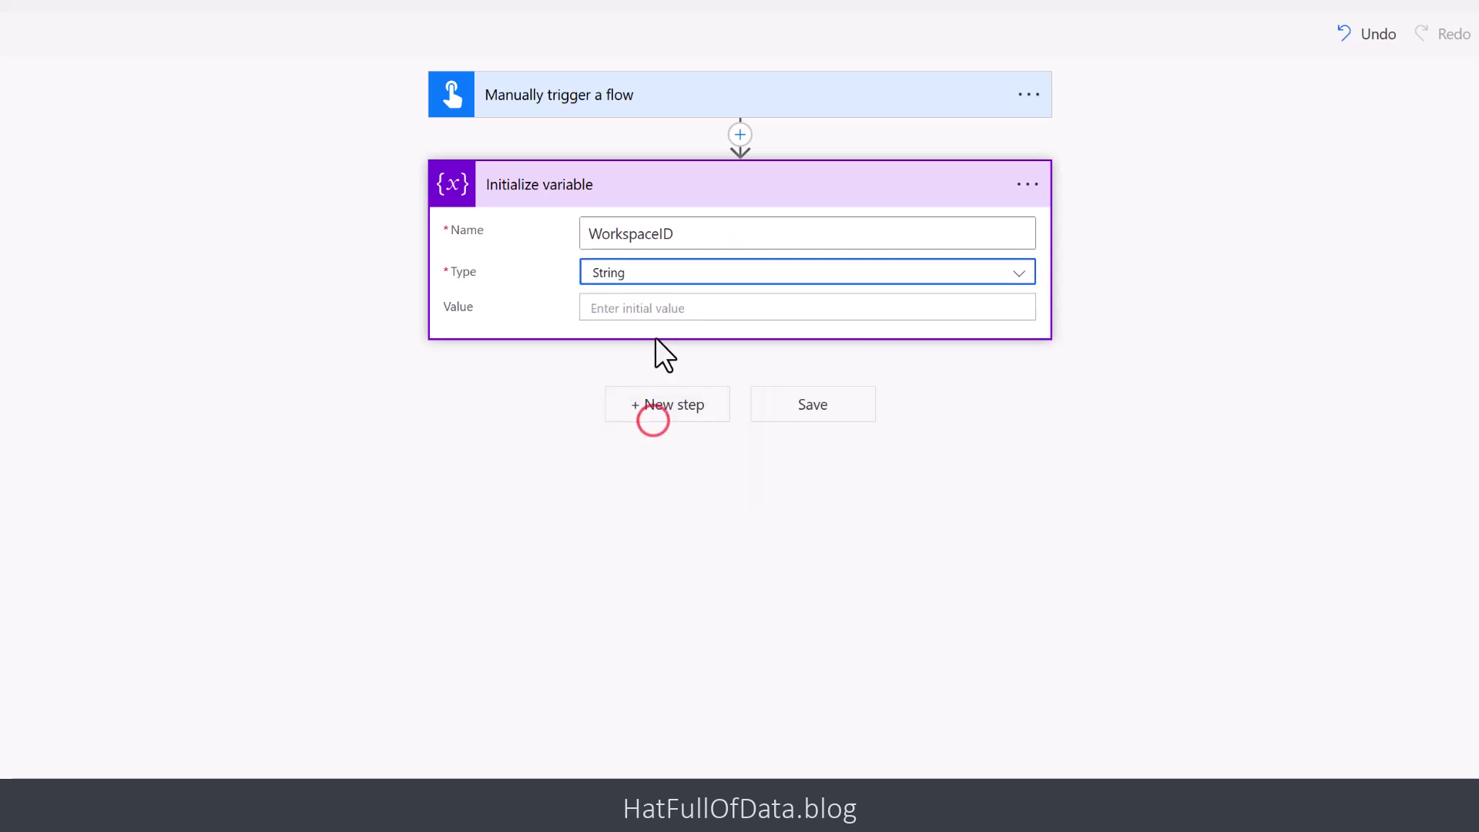
left_click(659, 306)
type("d2dd1d9c-f842-4714-b035-b145406e0639")
left_click(1016, 574)
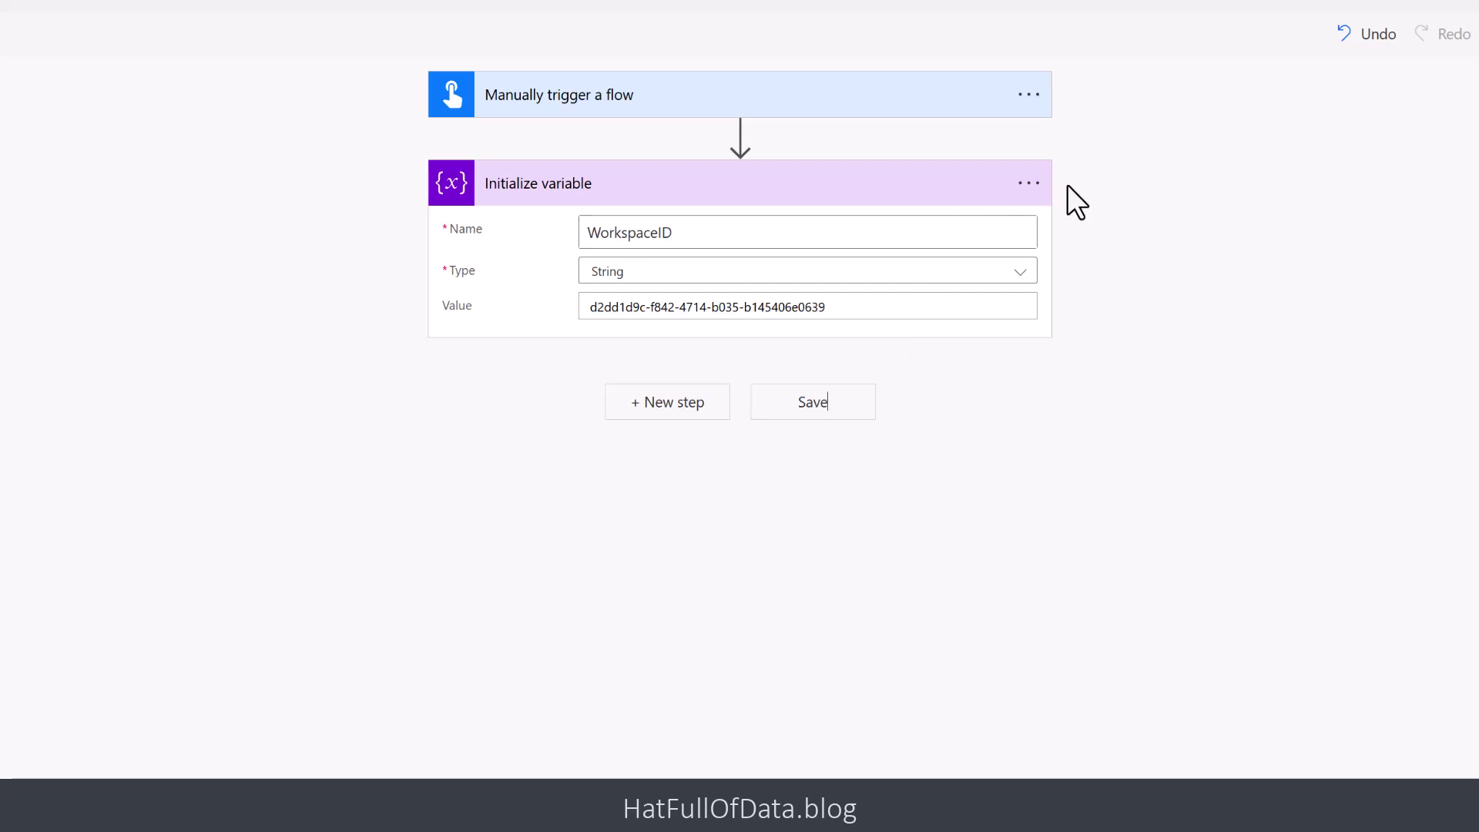
Step: Rename the action to 'Initialize variable - WorkspaceID'
left_click(1029, 184)
left_click(1127, 219)
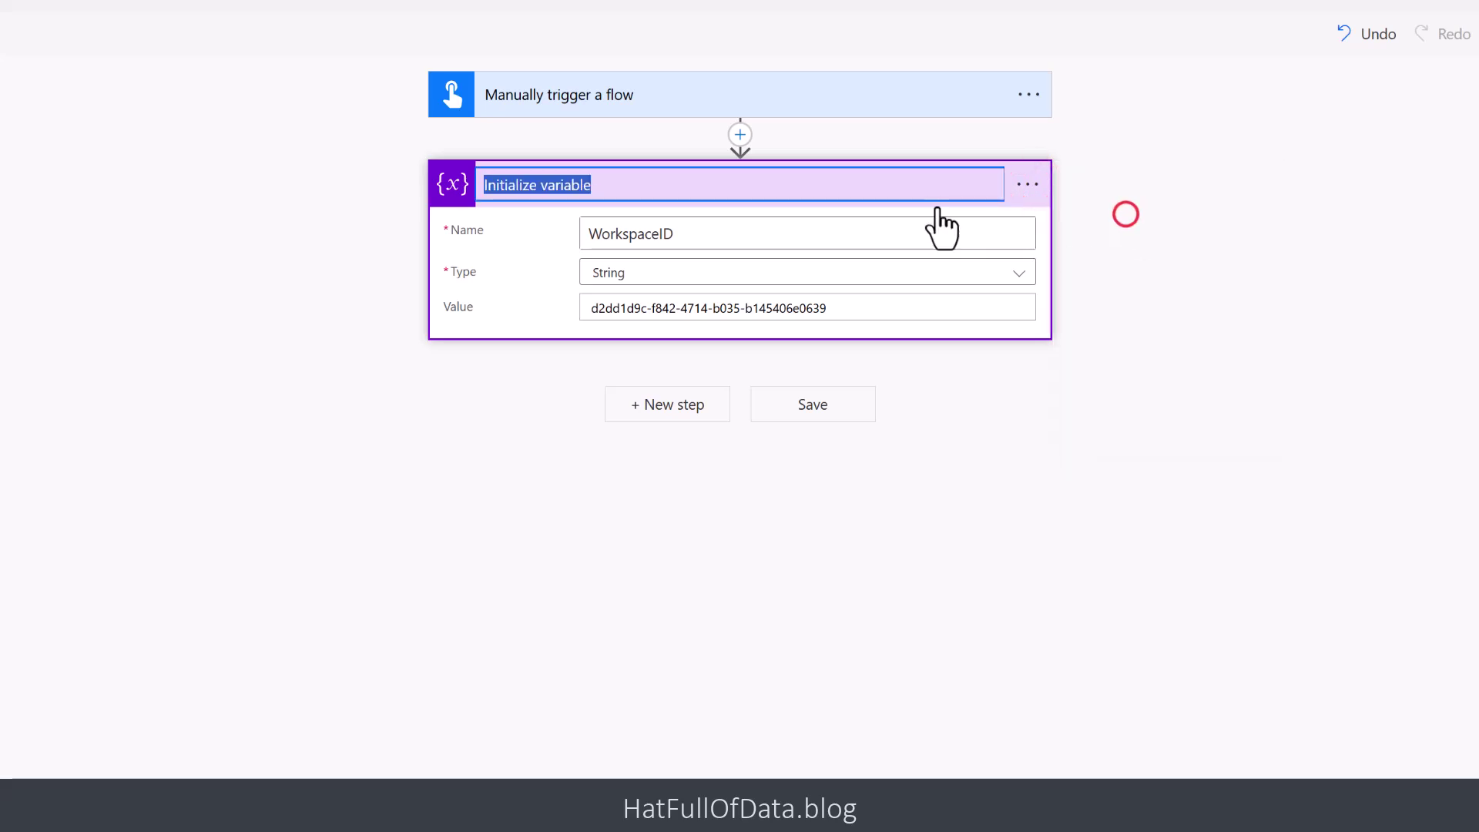
left_click(938, 183)
type("- WorkspaceID")
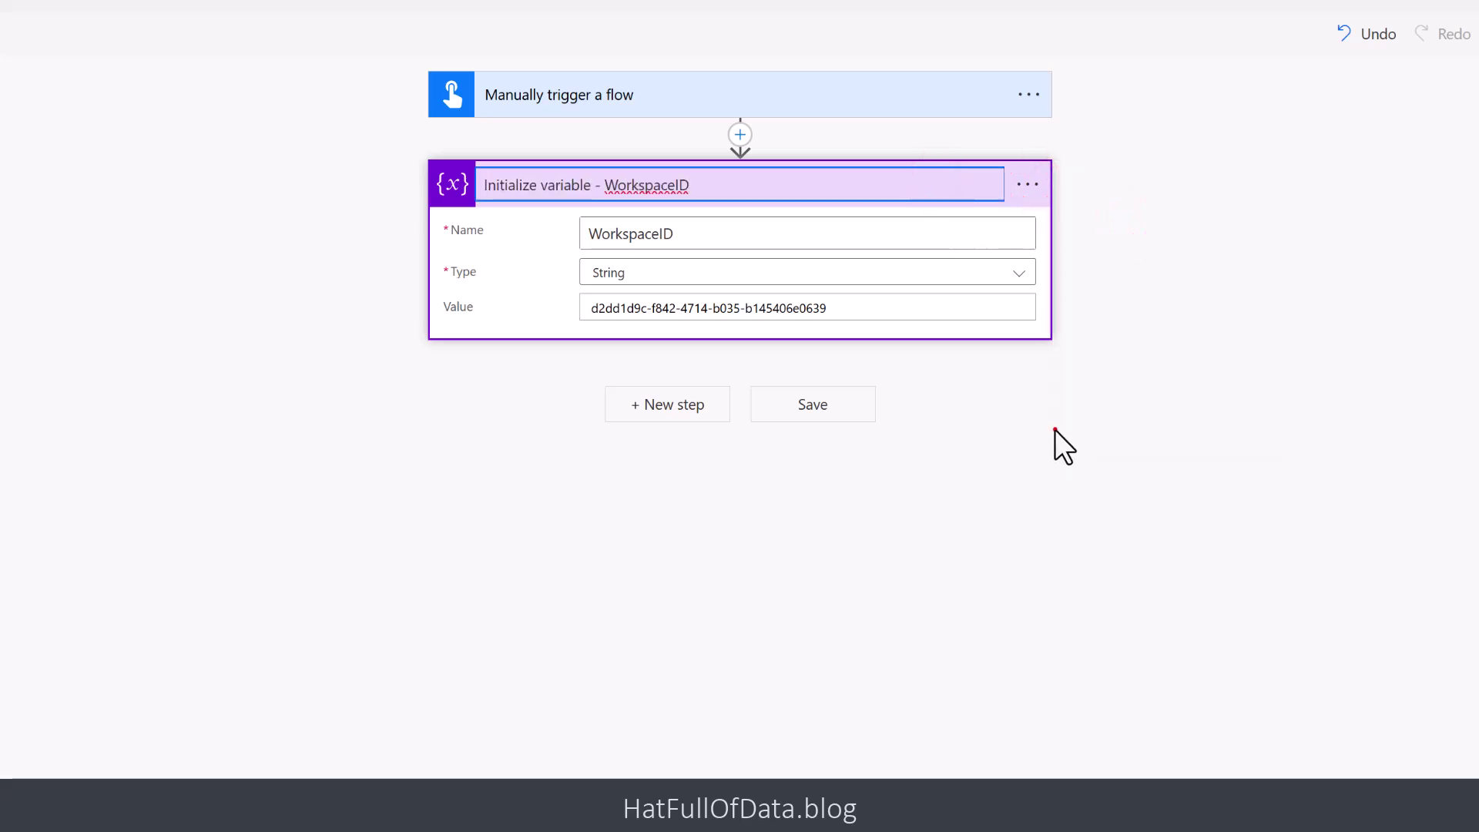
left_click(1055, 429)
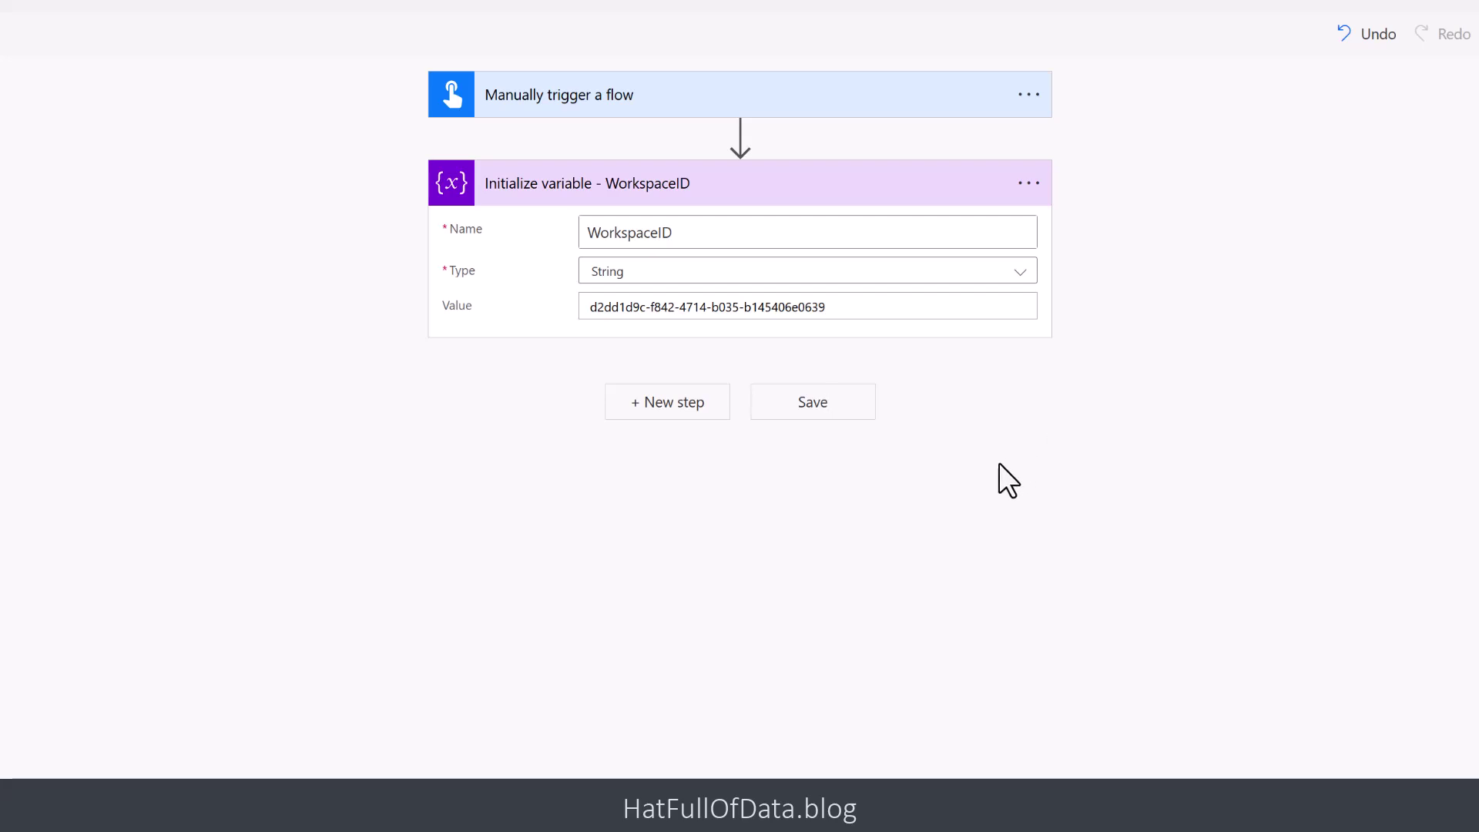
Step: Add a String variable PipelineID with the pipeline ID, then search for 'compose' in a new step
left_click(670, 402)
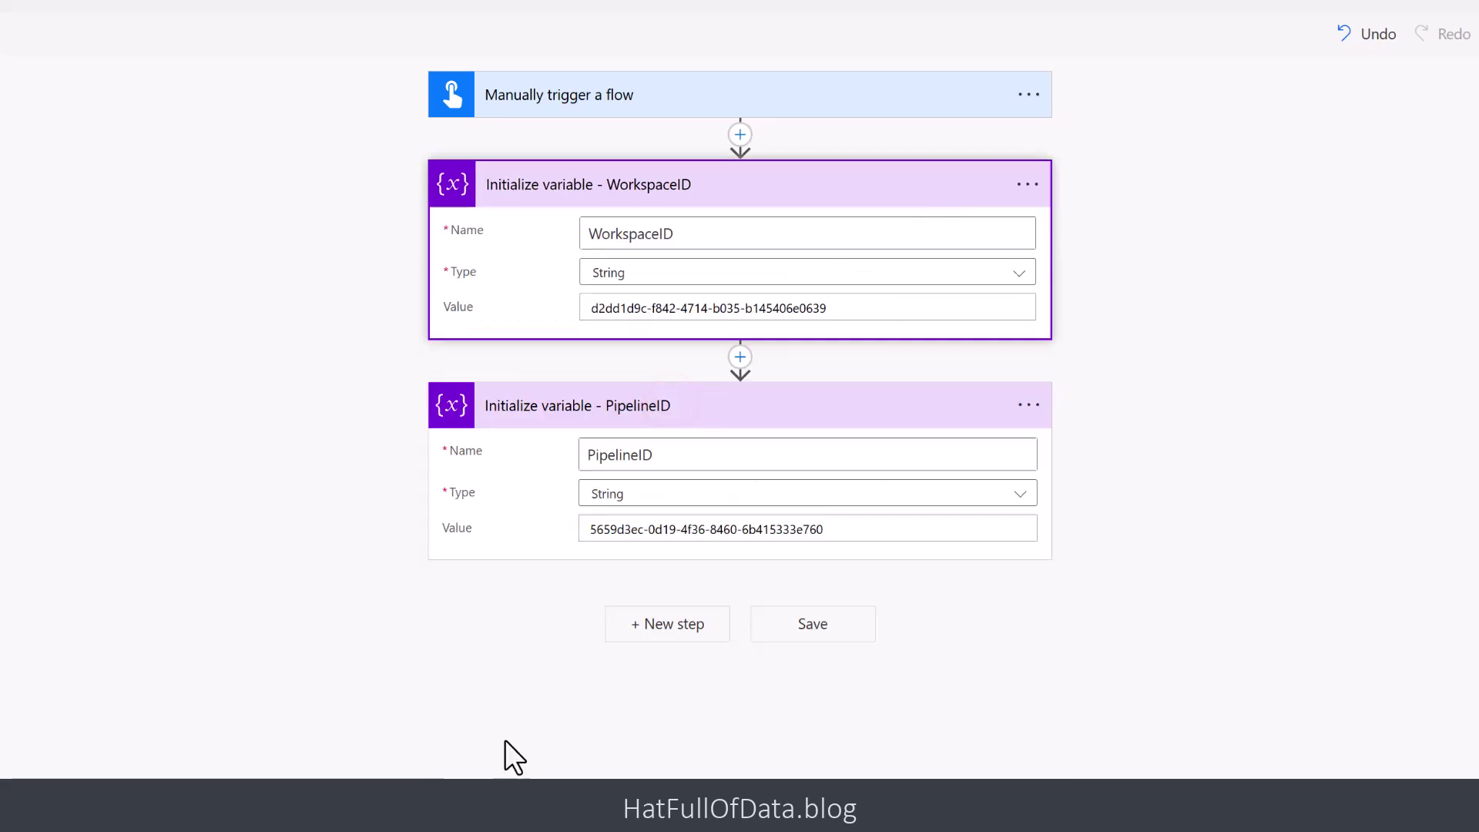
left_click(676, 627)
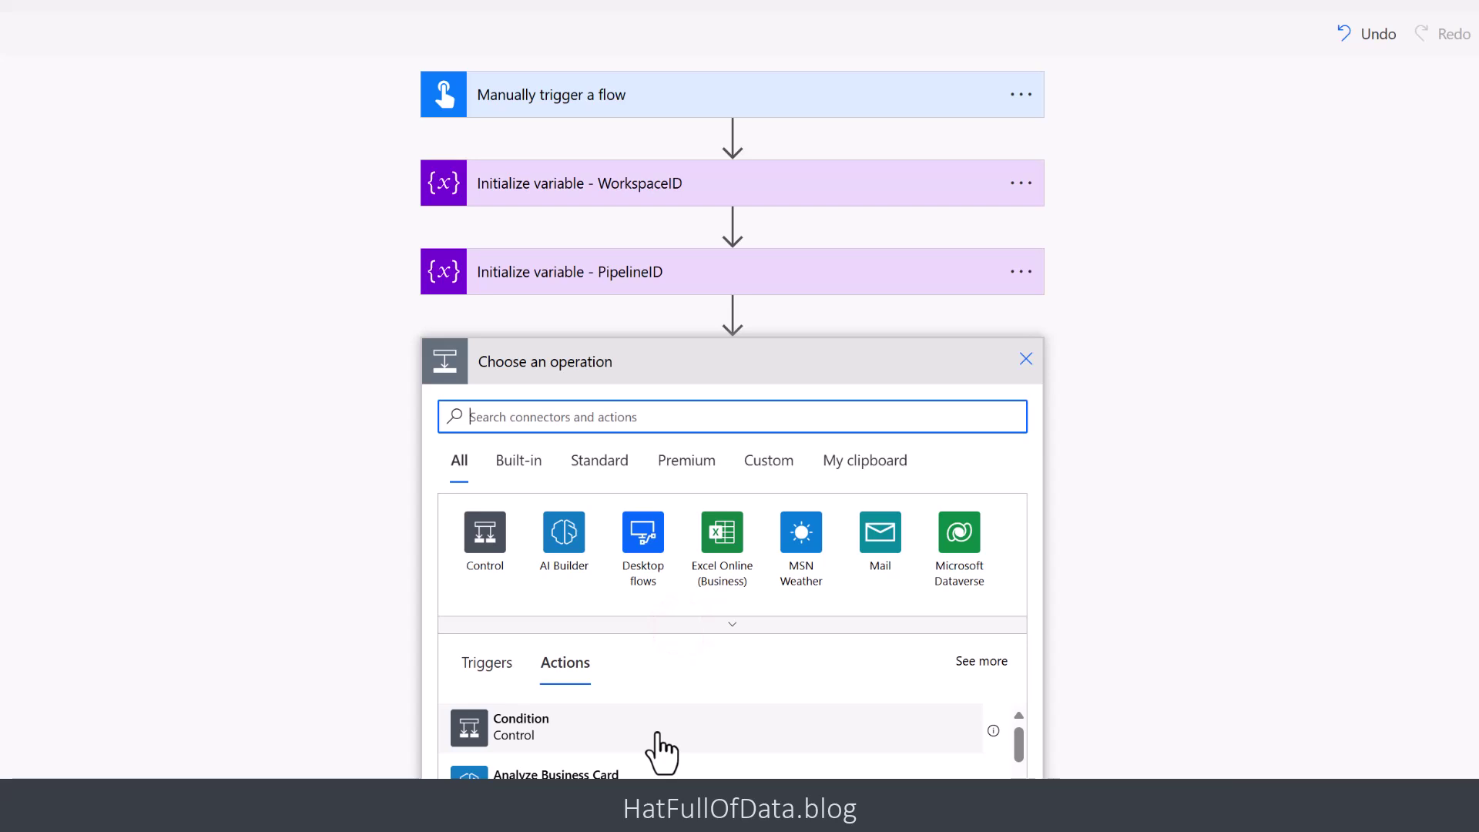
type("compose")
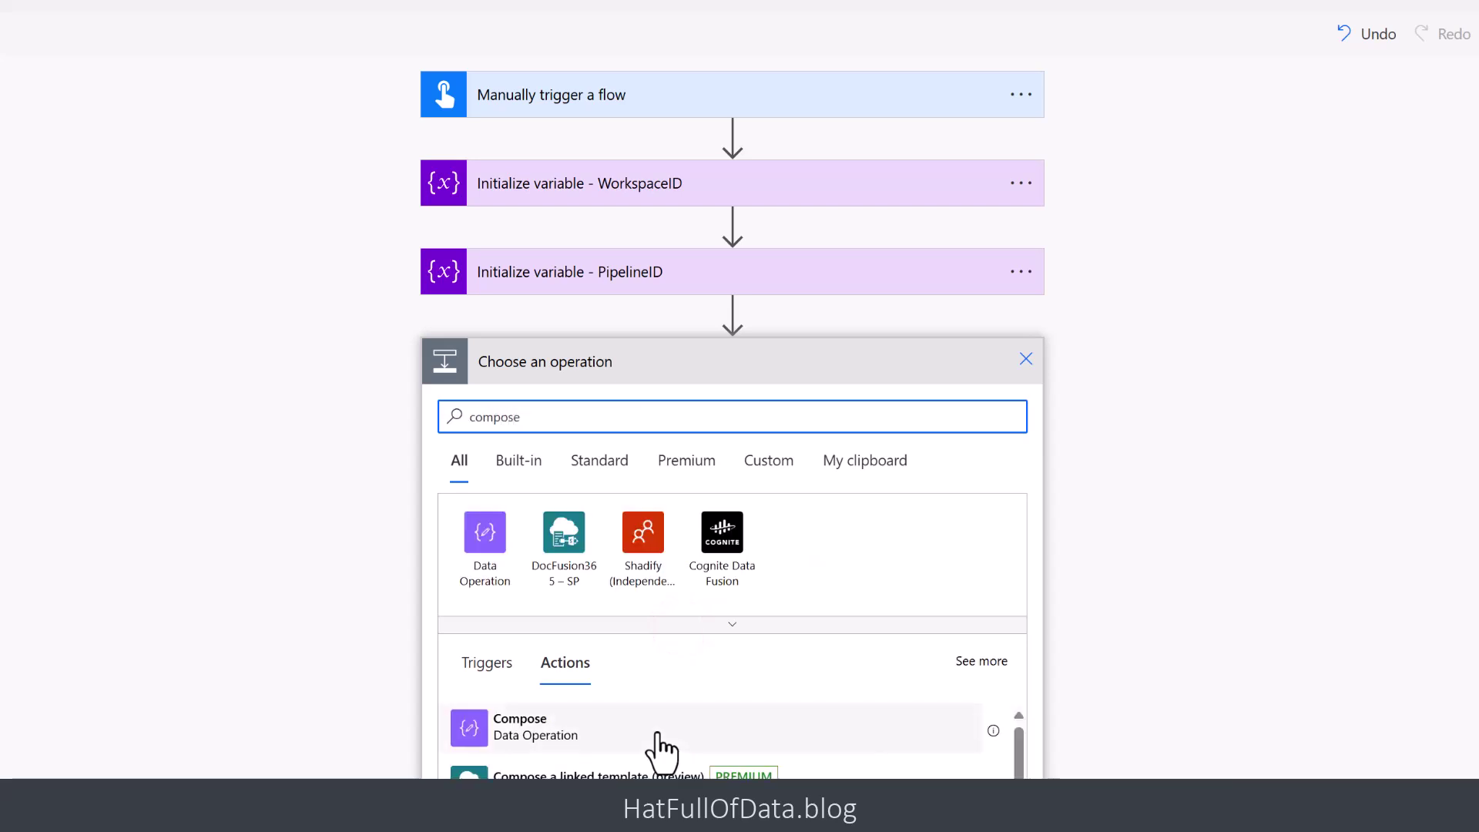
Step: Add a Compose step building workspaces API URL/WorkspaceID/items/PipelineID/jobs/instances?jobType=Pipeline
left_click(608, 729)
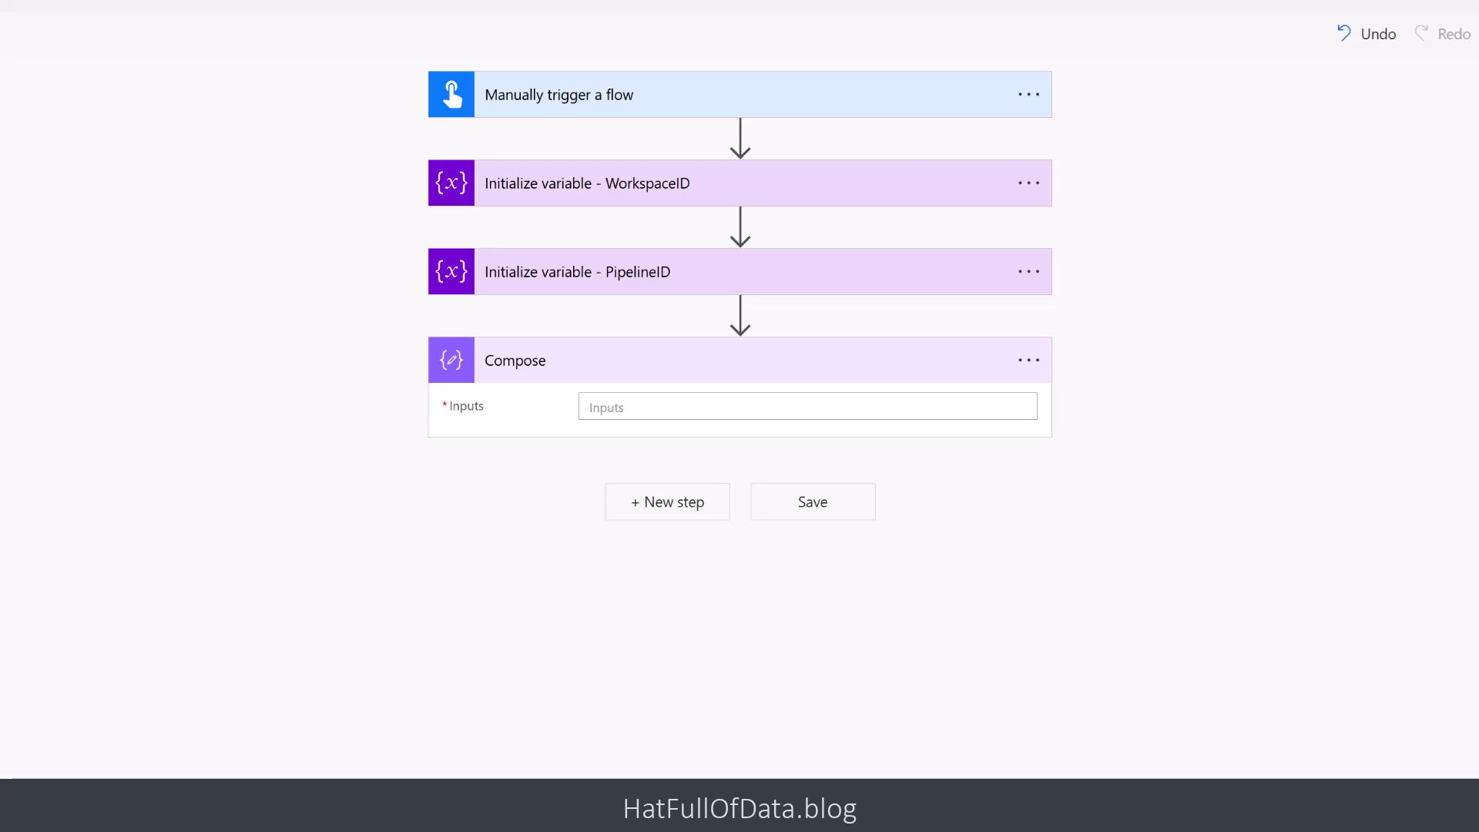
left_click(760, 406)
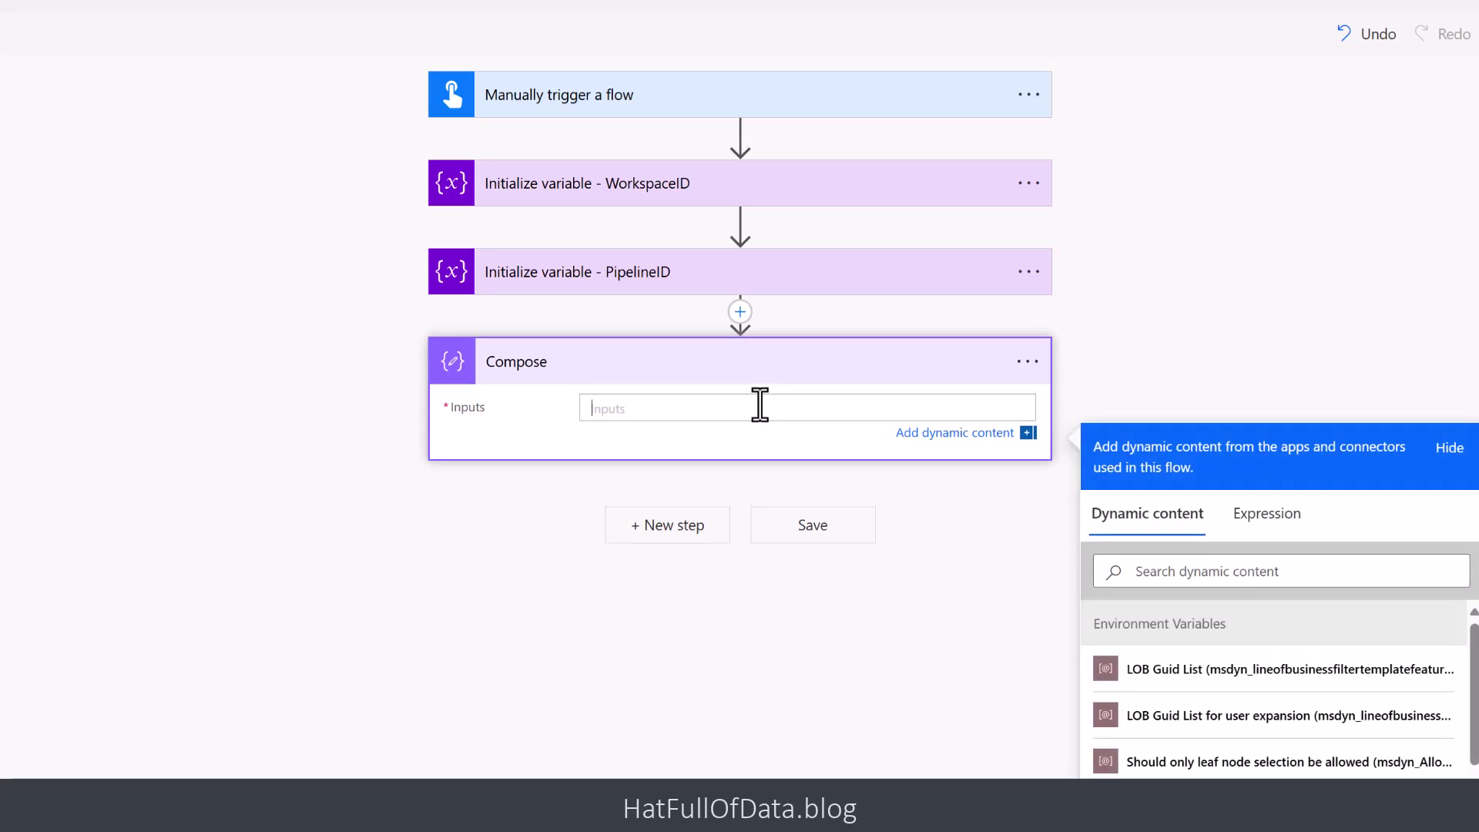
type("https://api.fabric.microsoft.com/v1/workspaces")
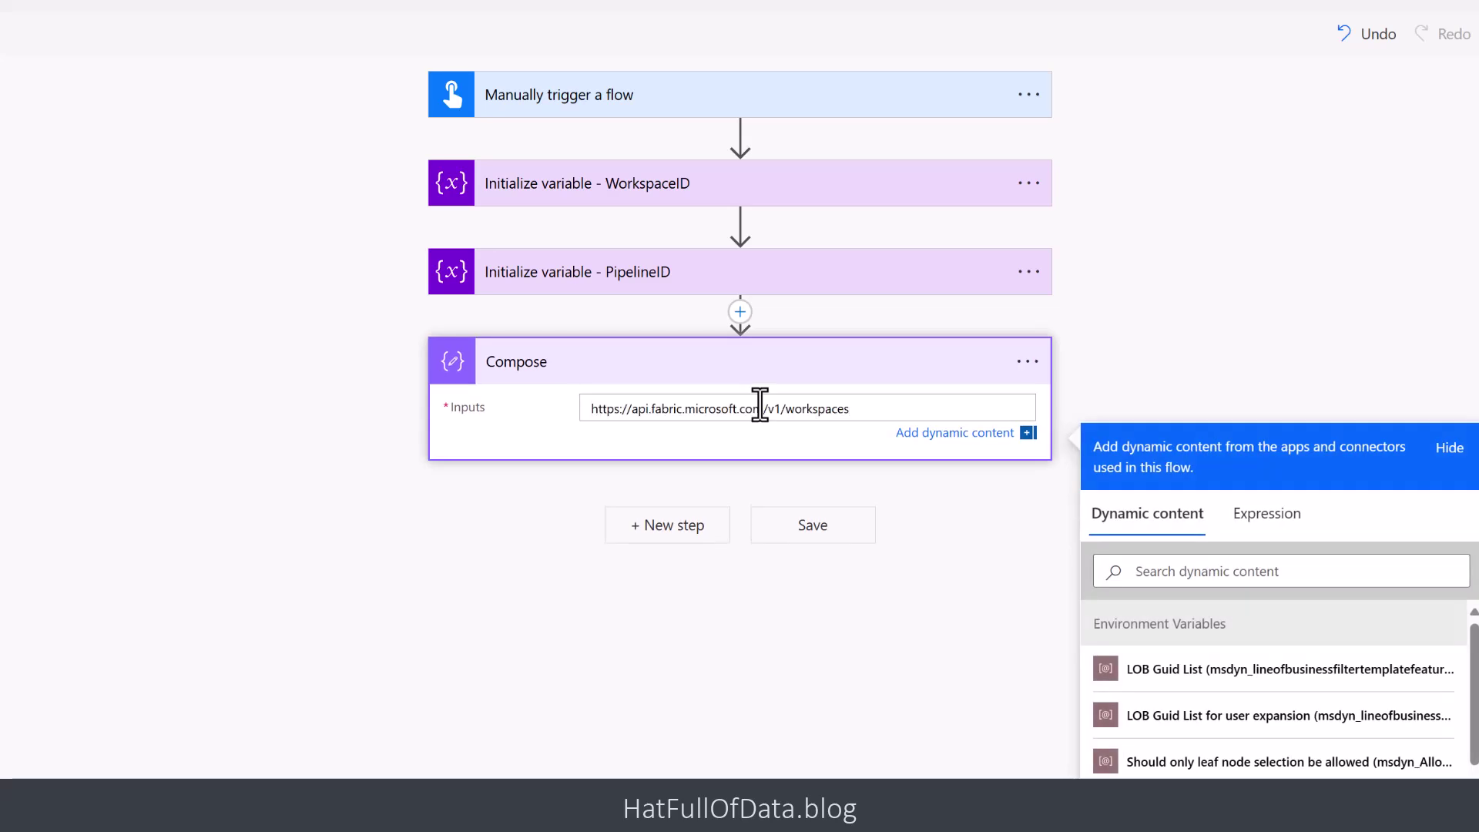
type("/")
left_click_drag(1472, 712, 1467, 770)
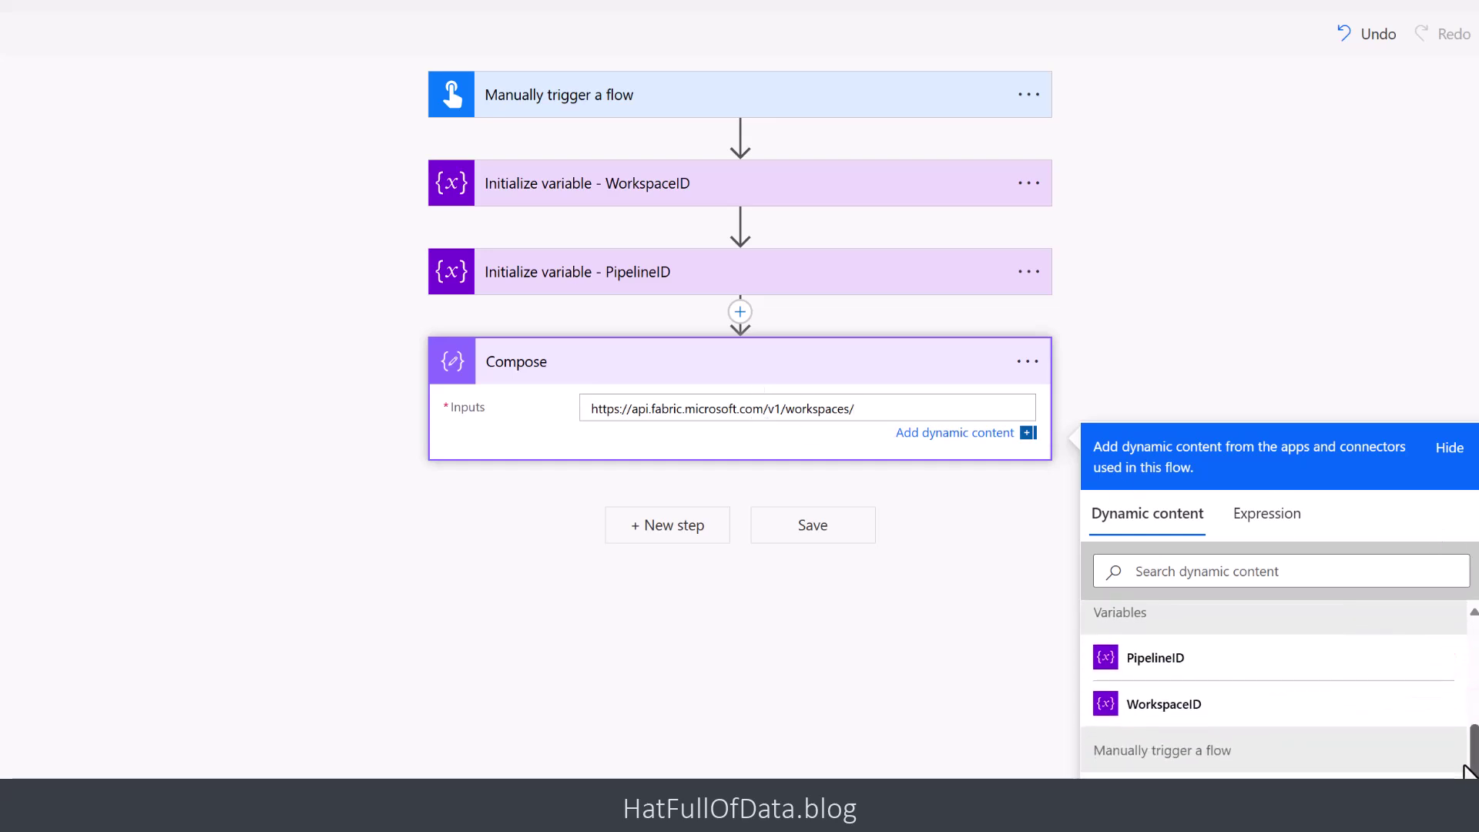
left_click(1163, 718)
type("/items")
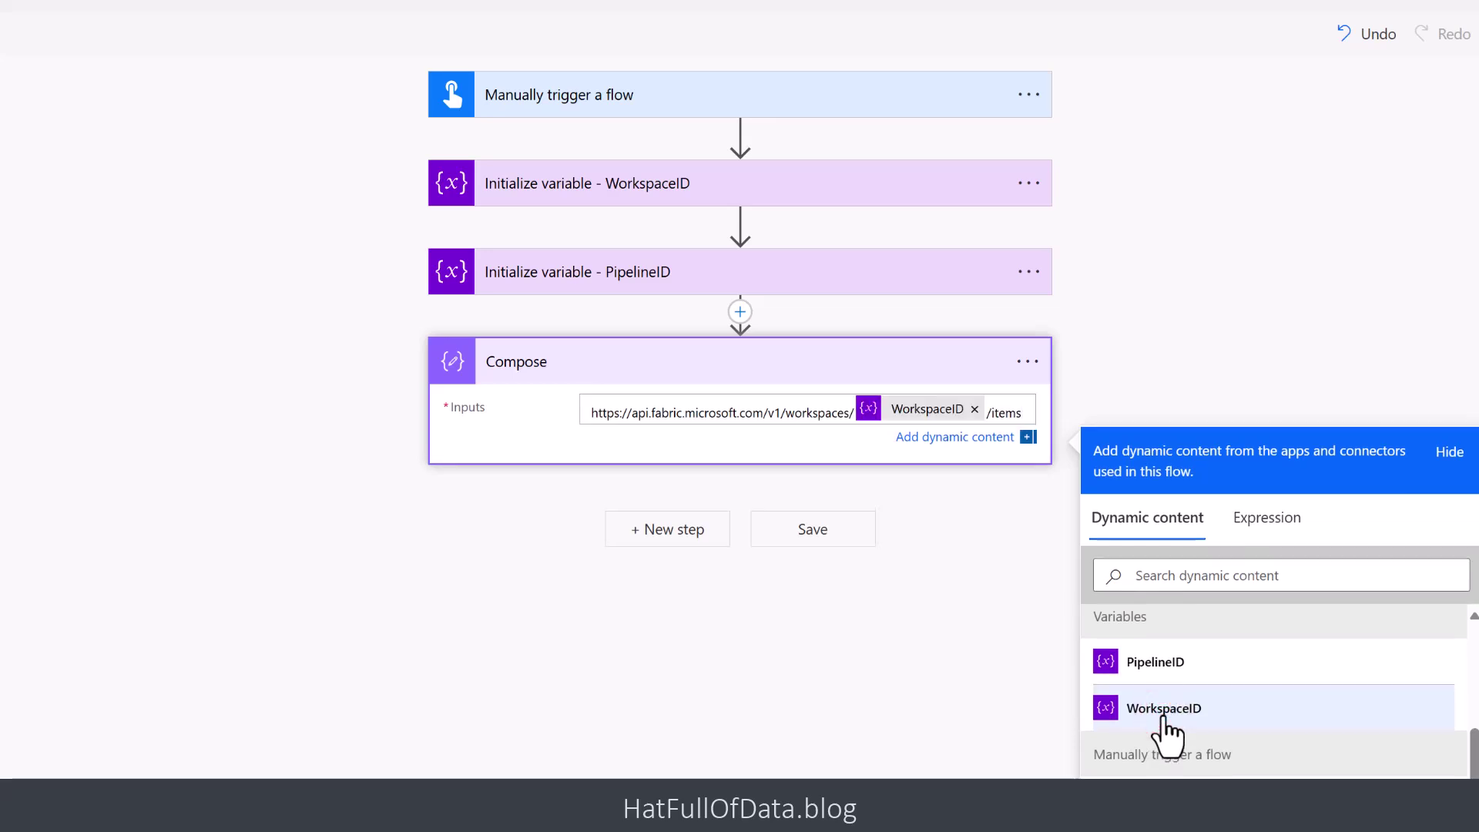
type("/")
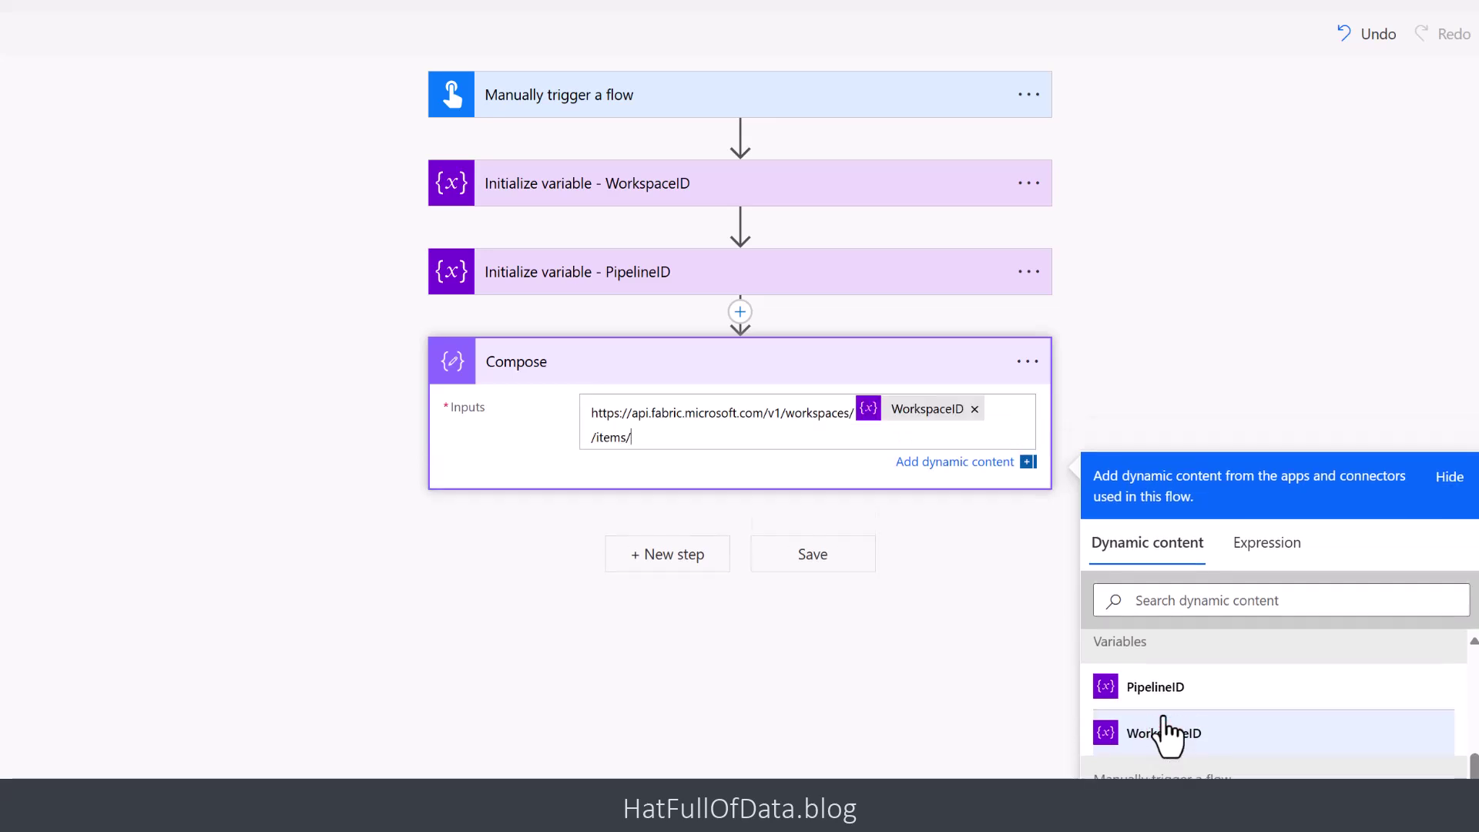
left_click(1163, 689)
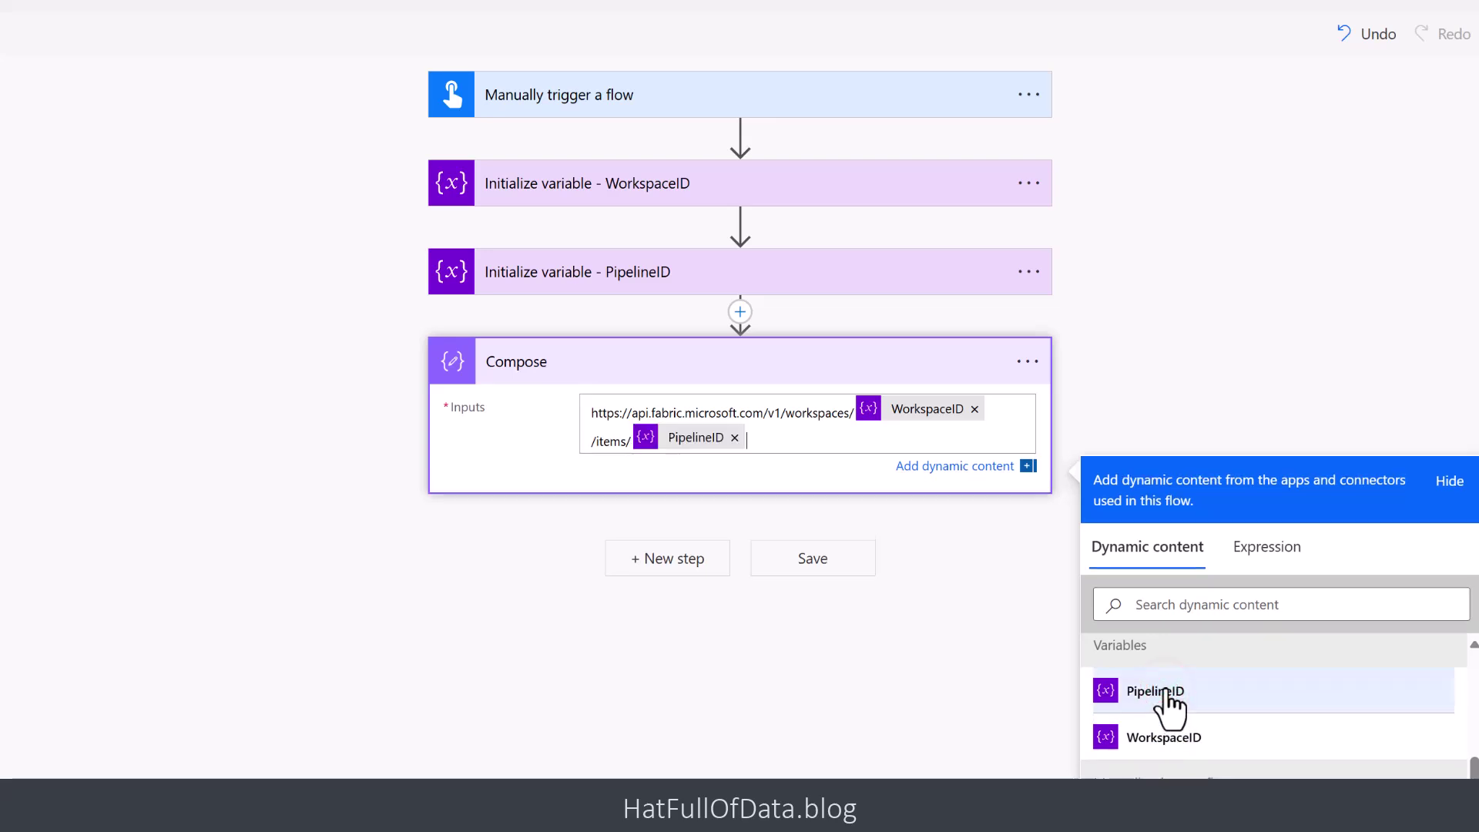
type("/")
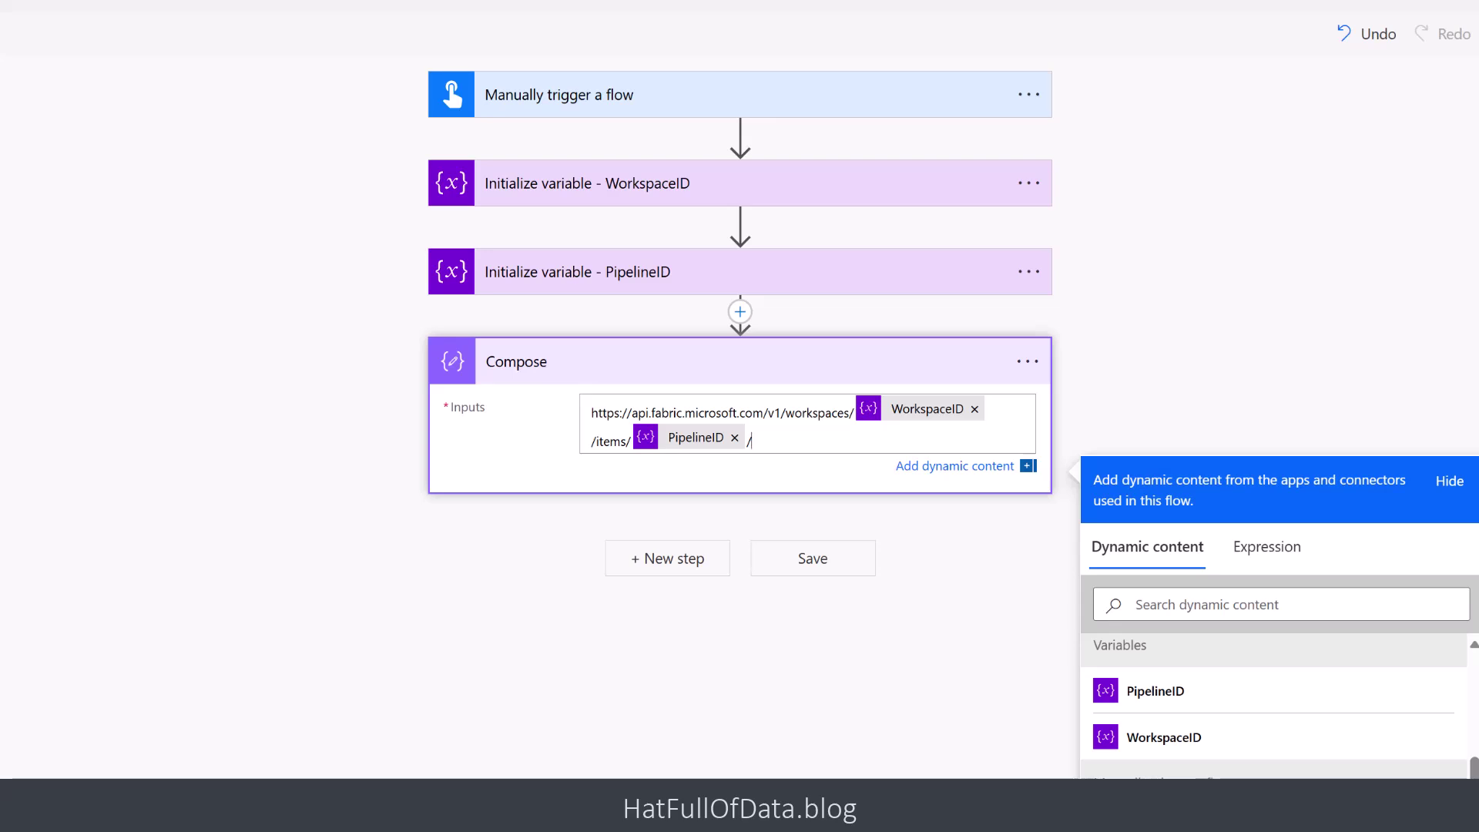
type("jobs/instances?jobType=Pipeline")
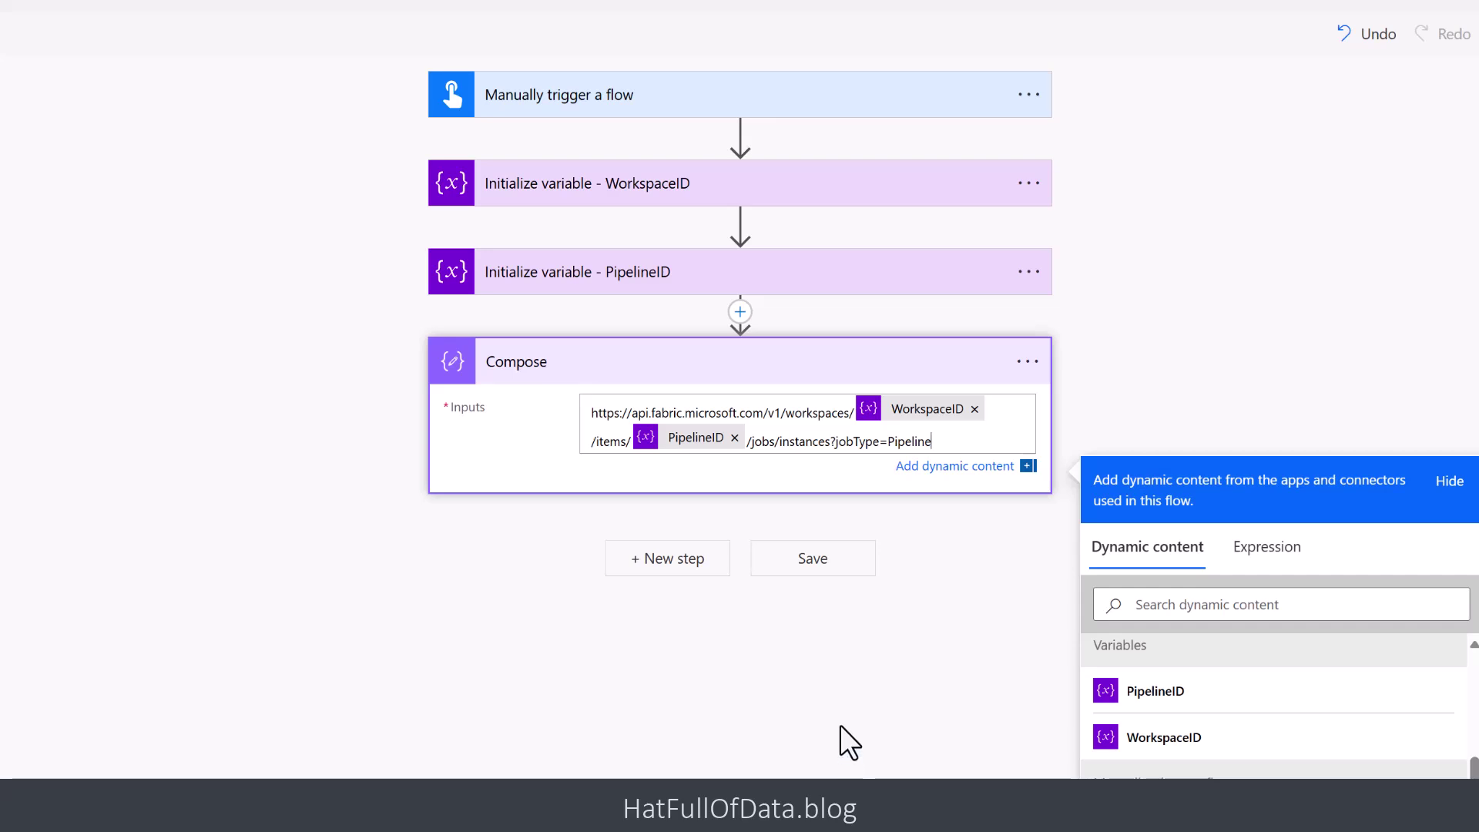
left_click(668, 559)
Step: Add the preauthorized HTTP with Microsoft Entra ID 'Invoke an HTTP request' action after Compose
left_click(664, 540)
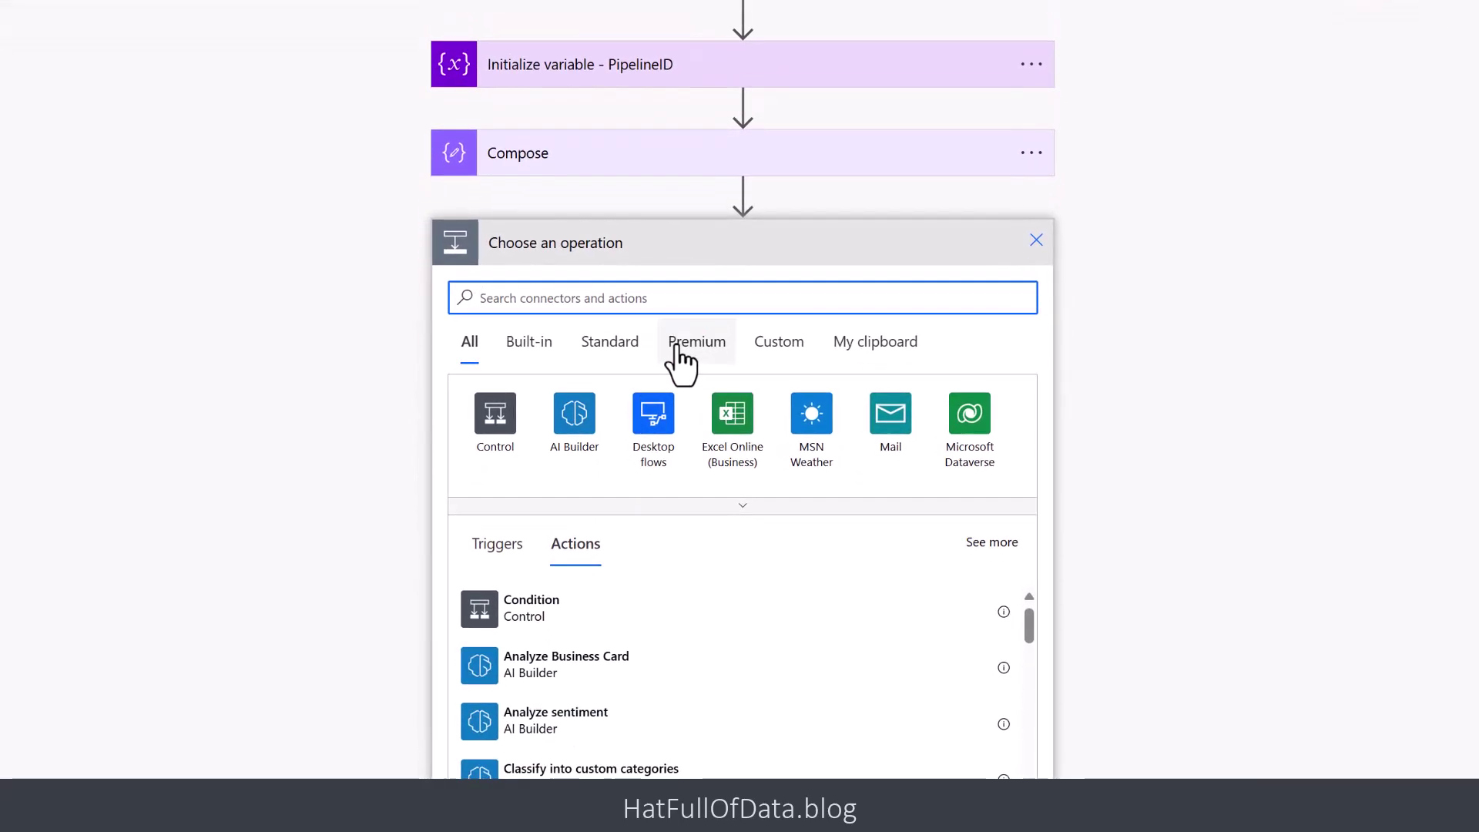
left_click(654, 295)
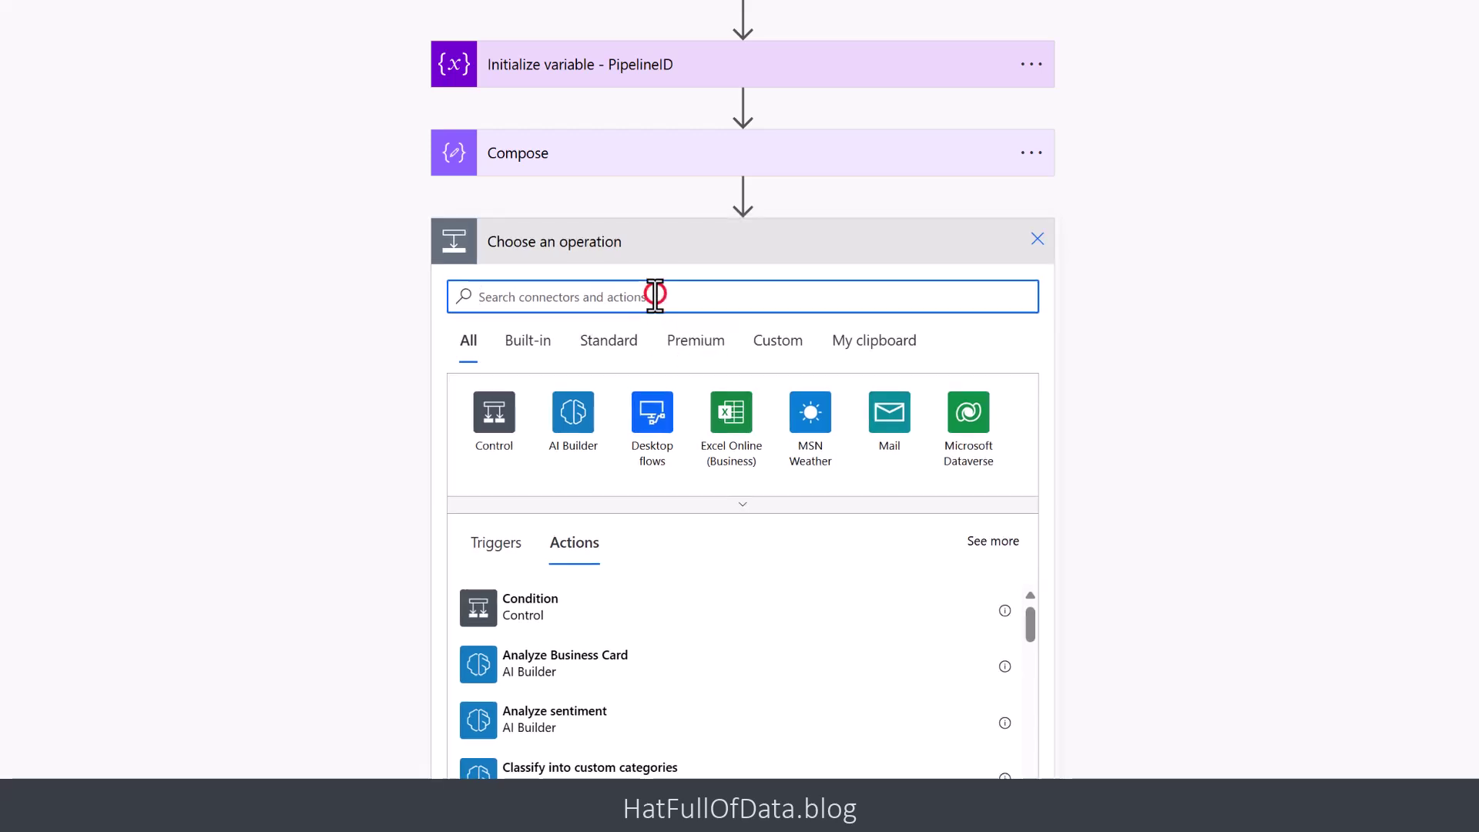
type("preaut")
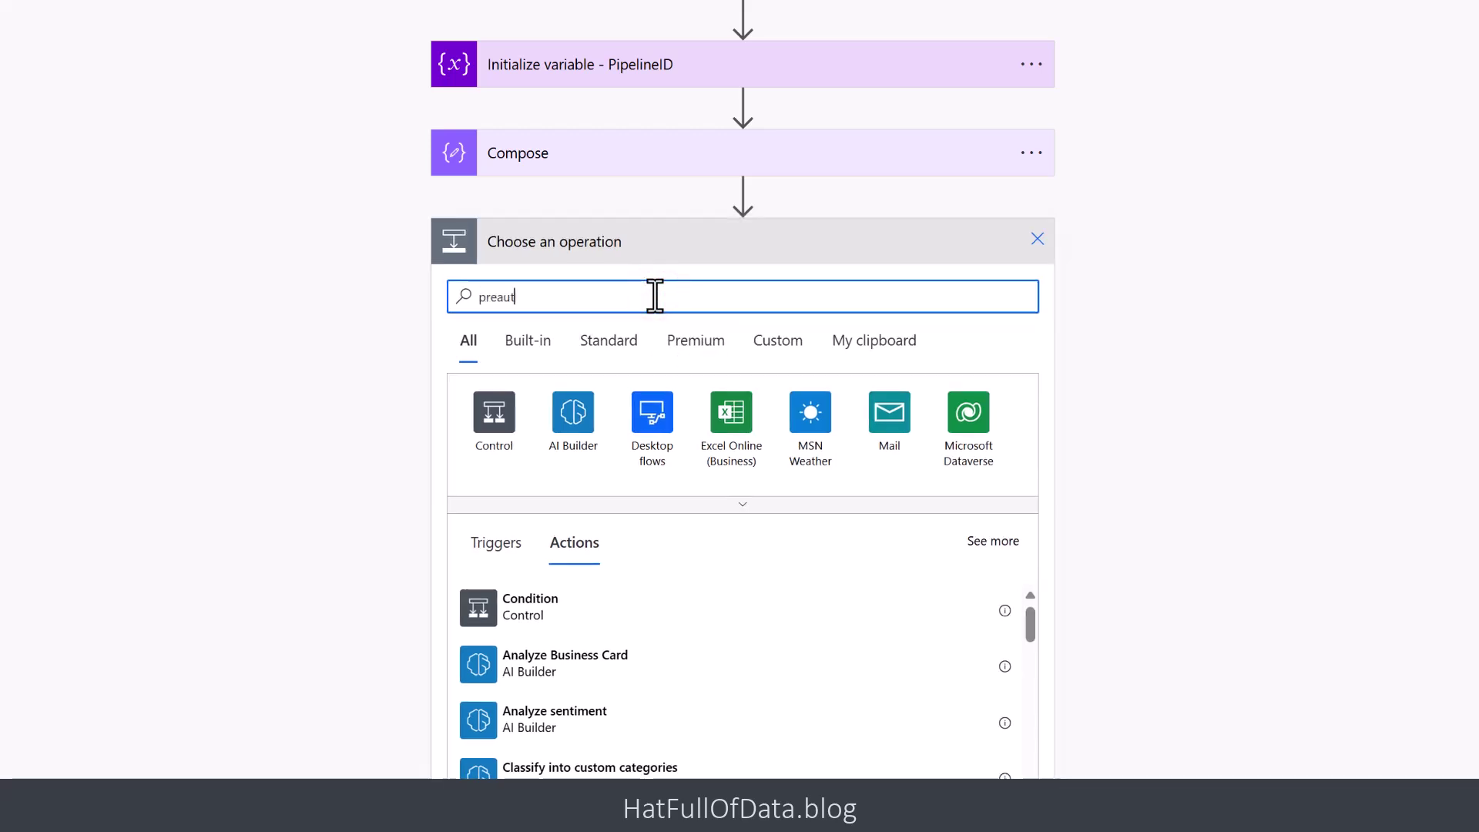
type("h")
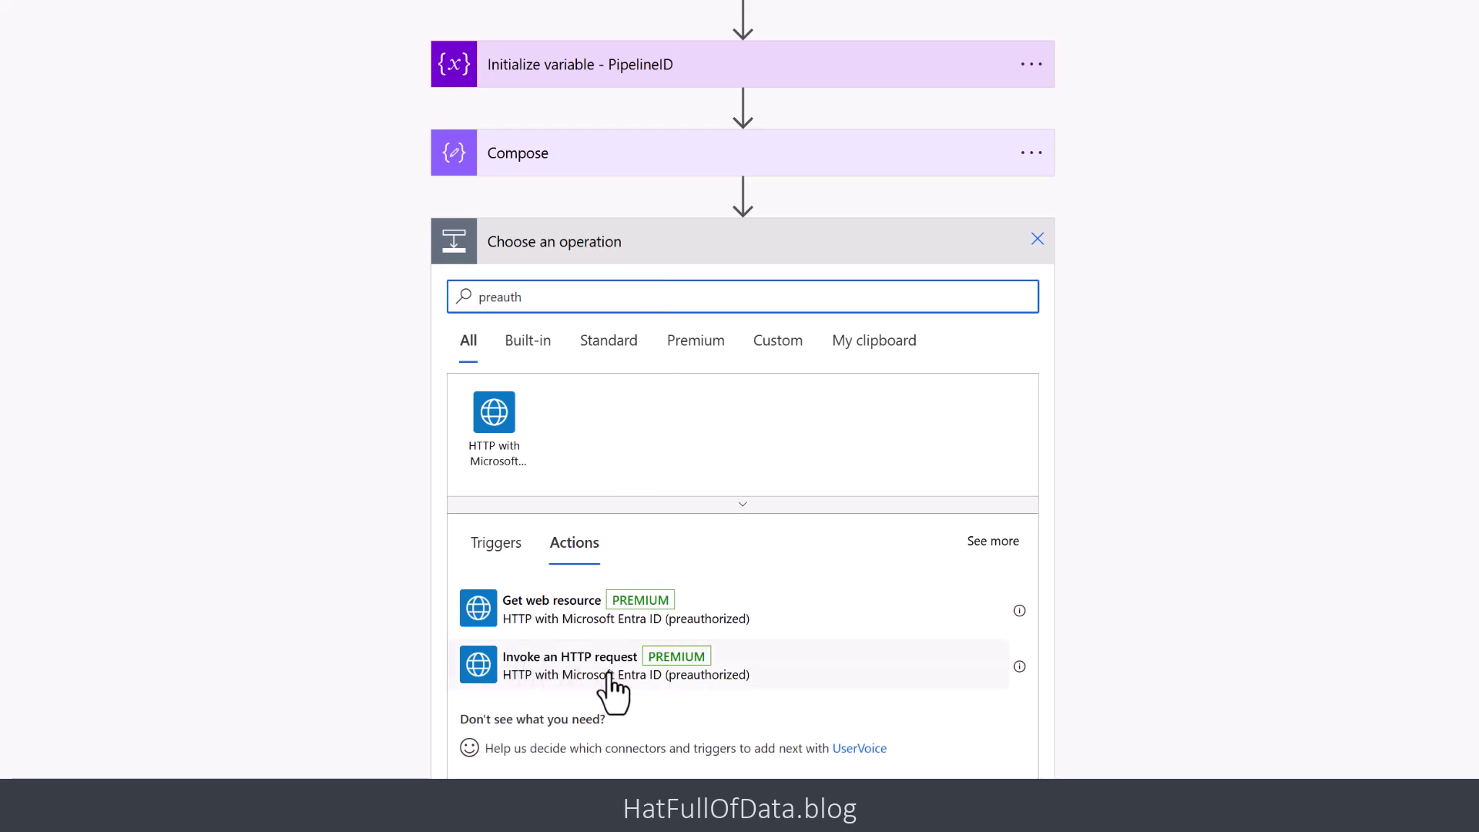
left_click(609, 675)
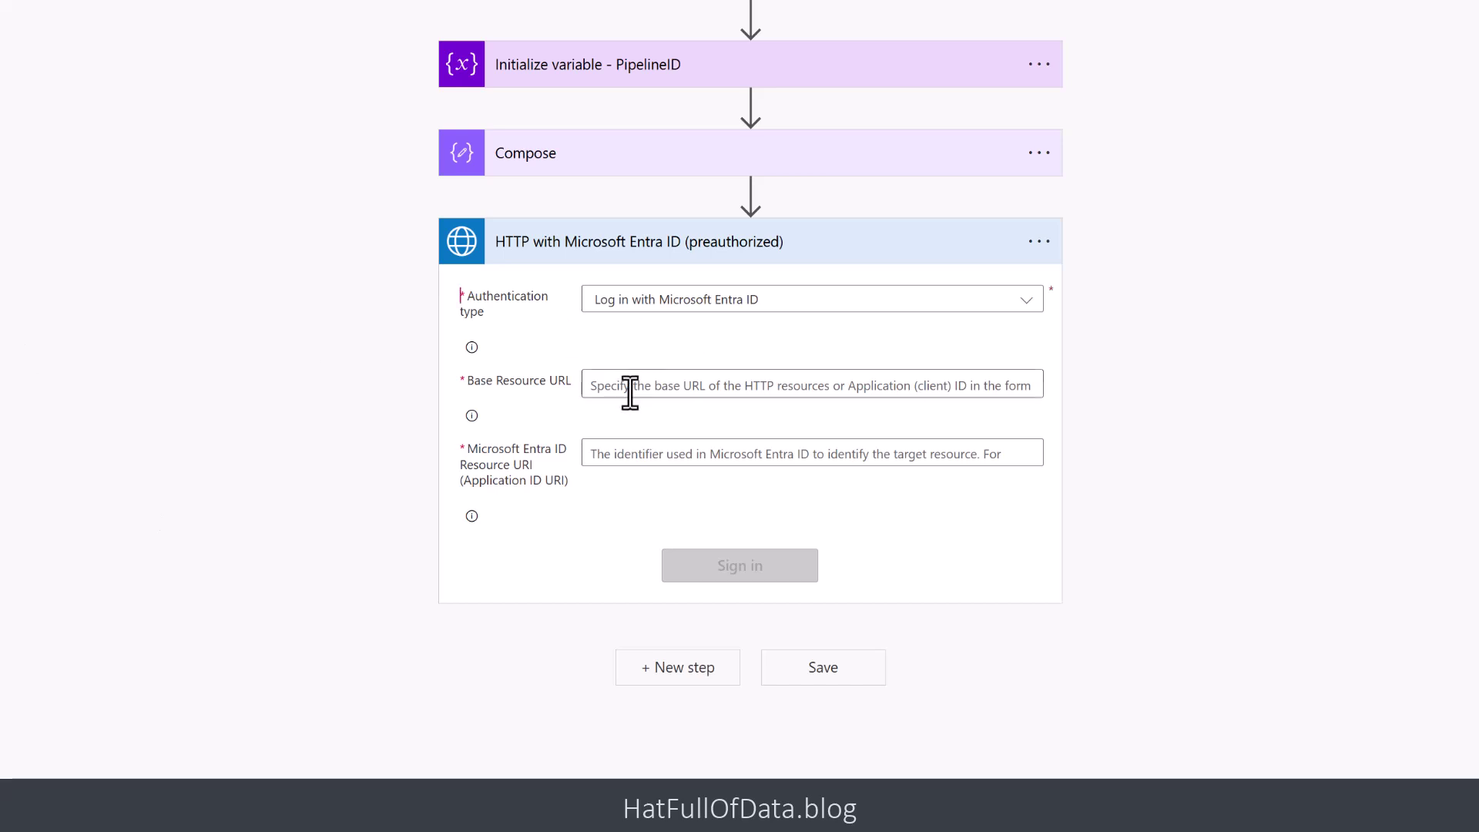
left_click(637, 155)
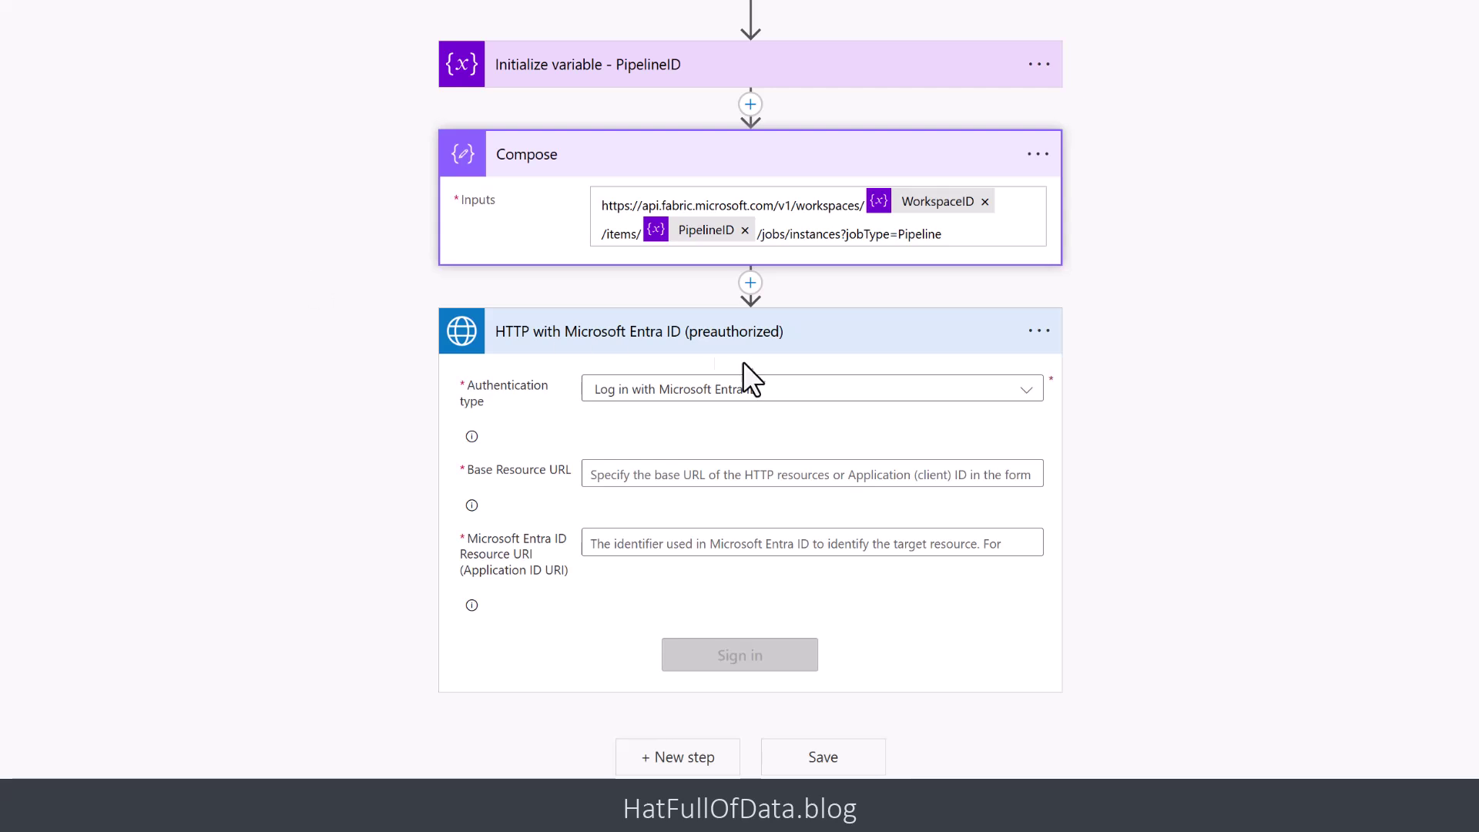
left_click(670, 474)
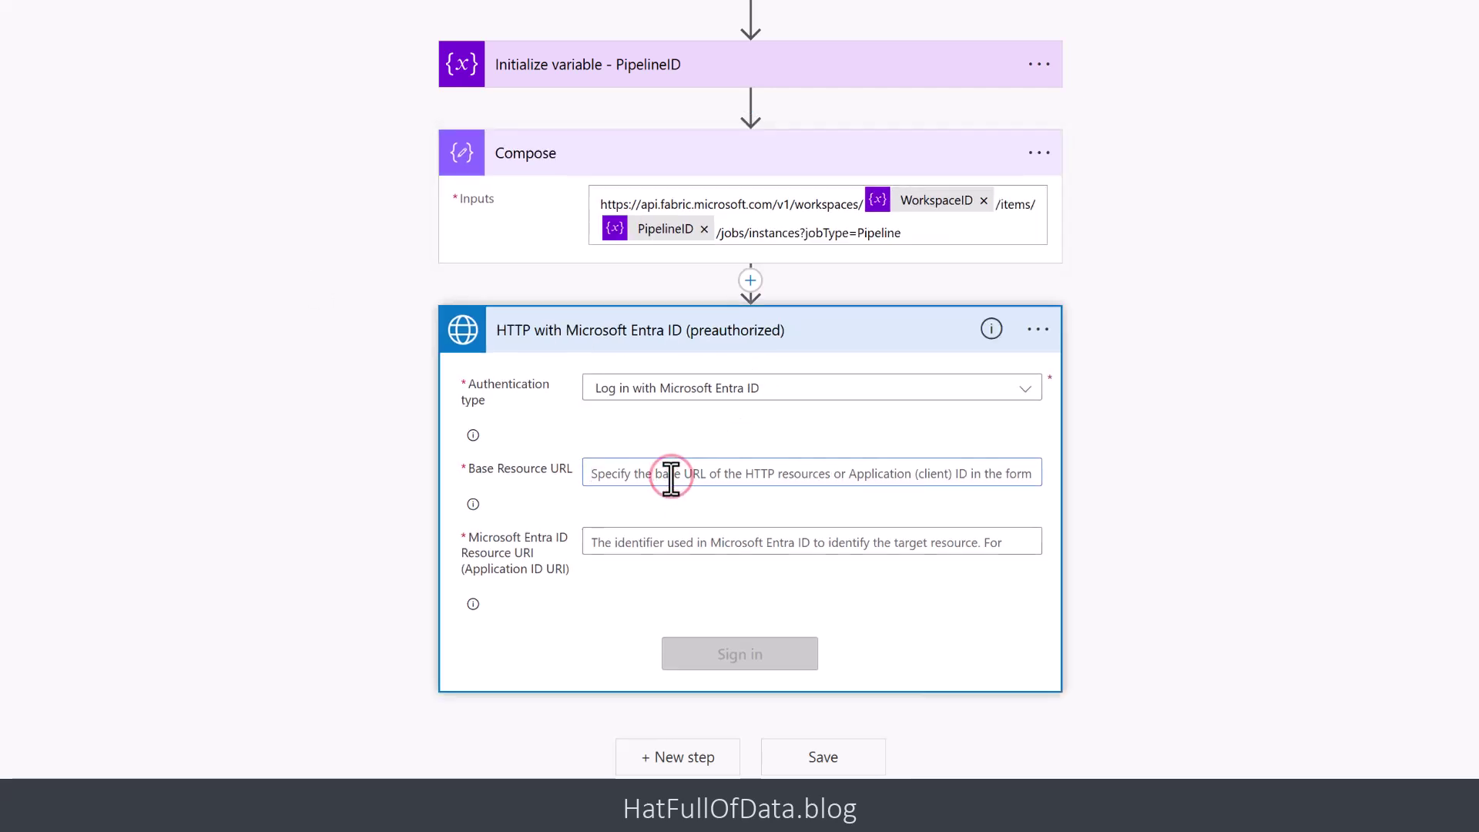
type("https://api.fabric.microsoft.com/")
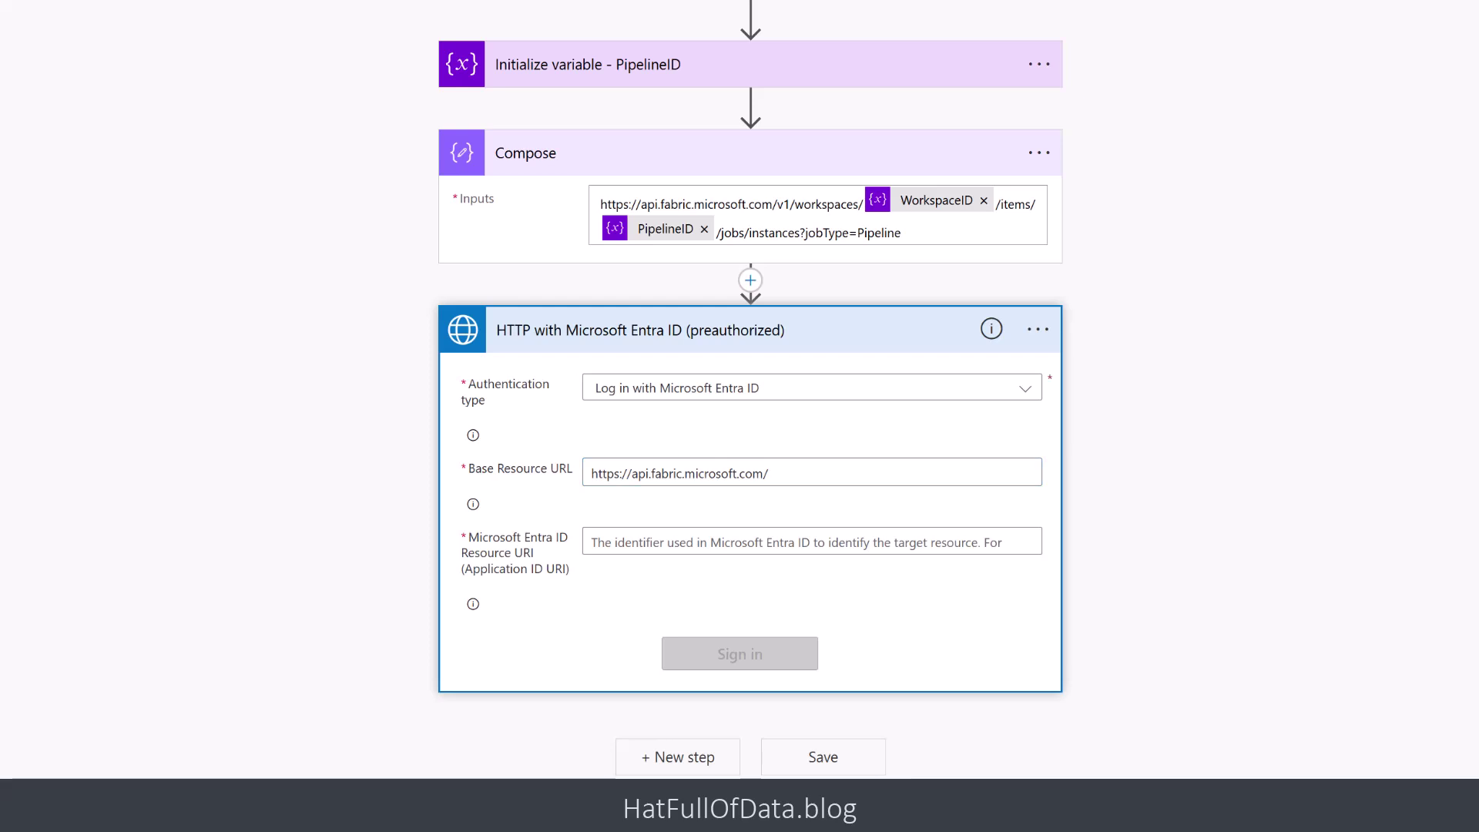
left_click(726, 543)
type("https://analysis.windows.net/powerbi/api")
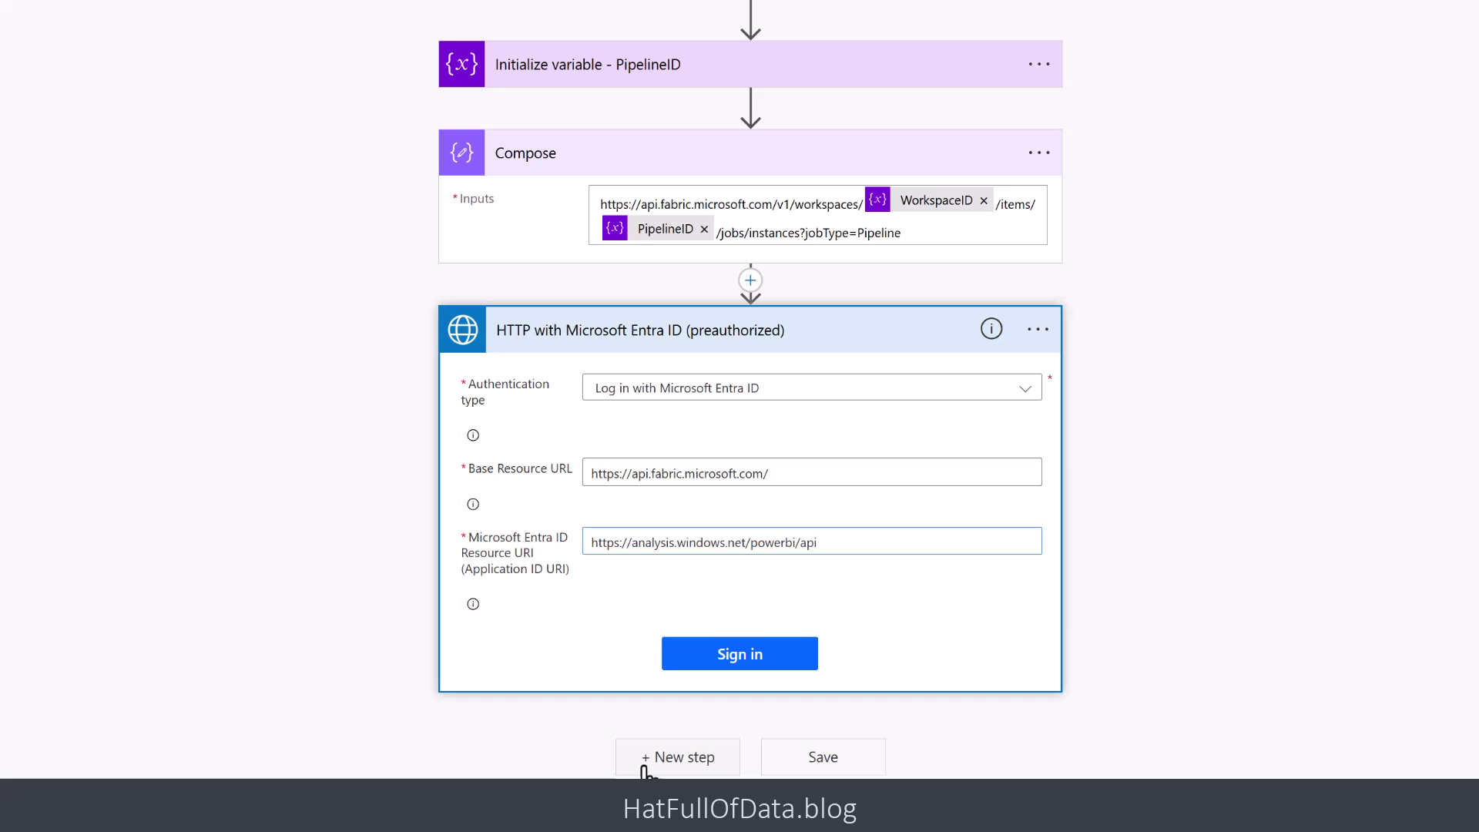
left_click(749, 660)
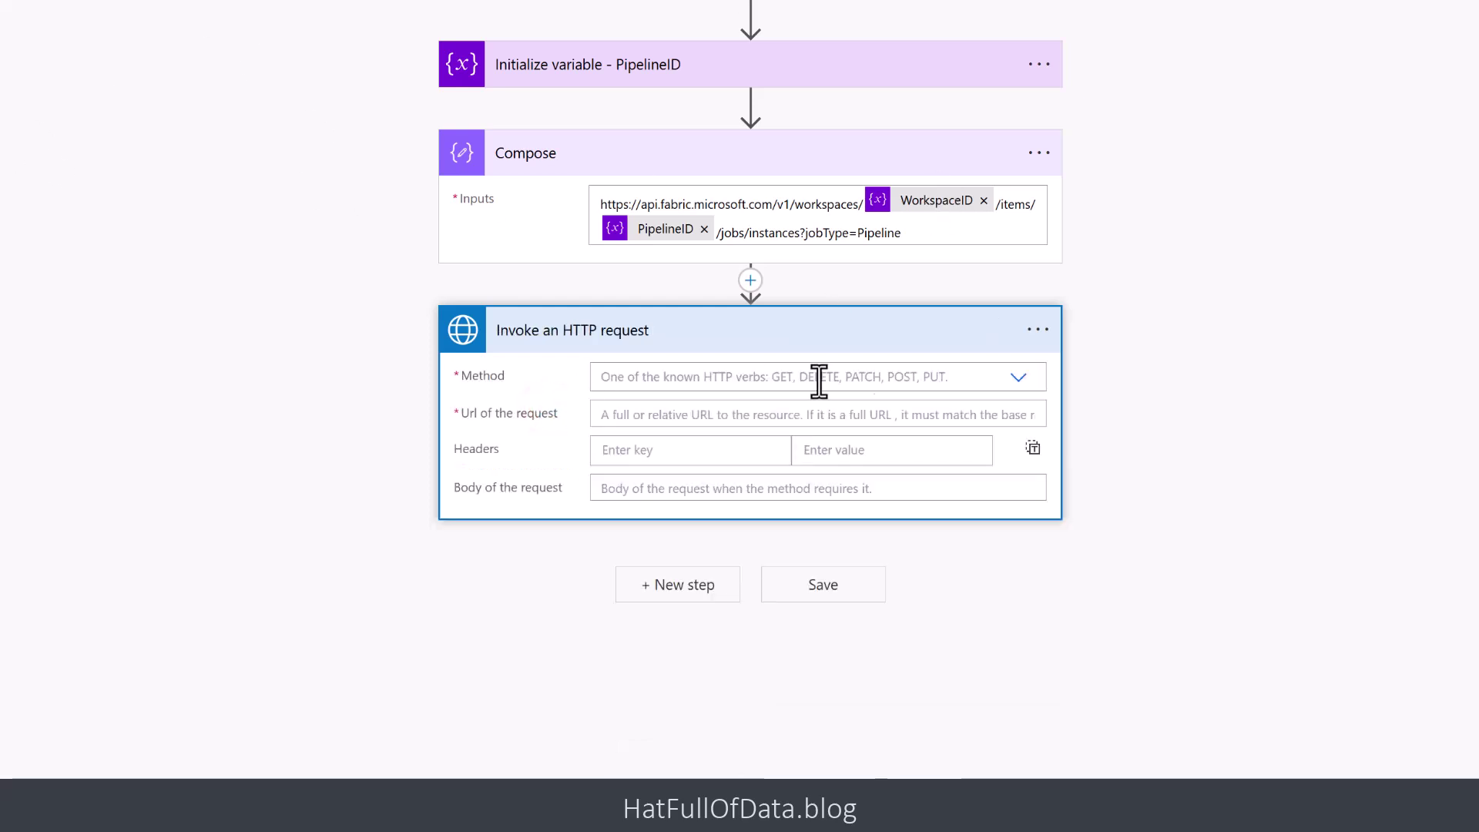
Step: Set the HTTP request method to POST and its Url to the Compose Outputs
left_click(1019, 379)
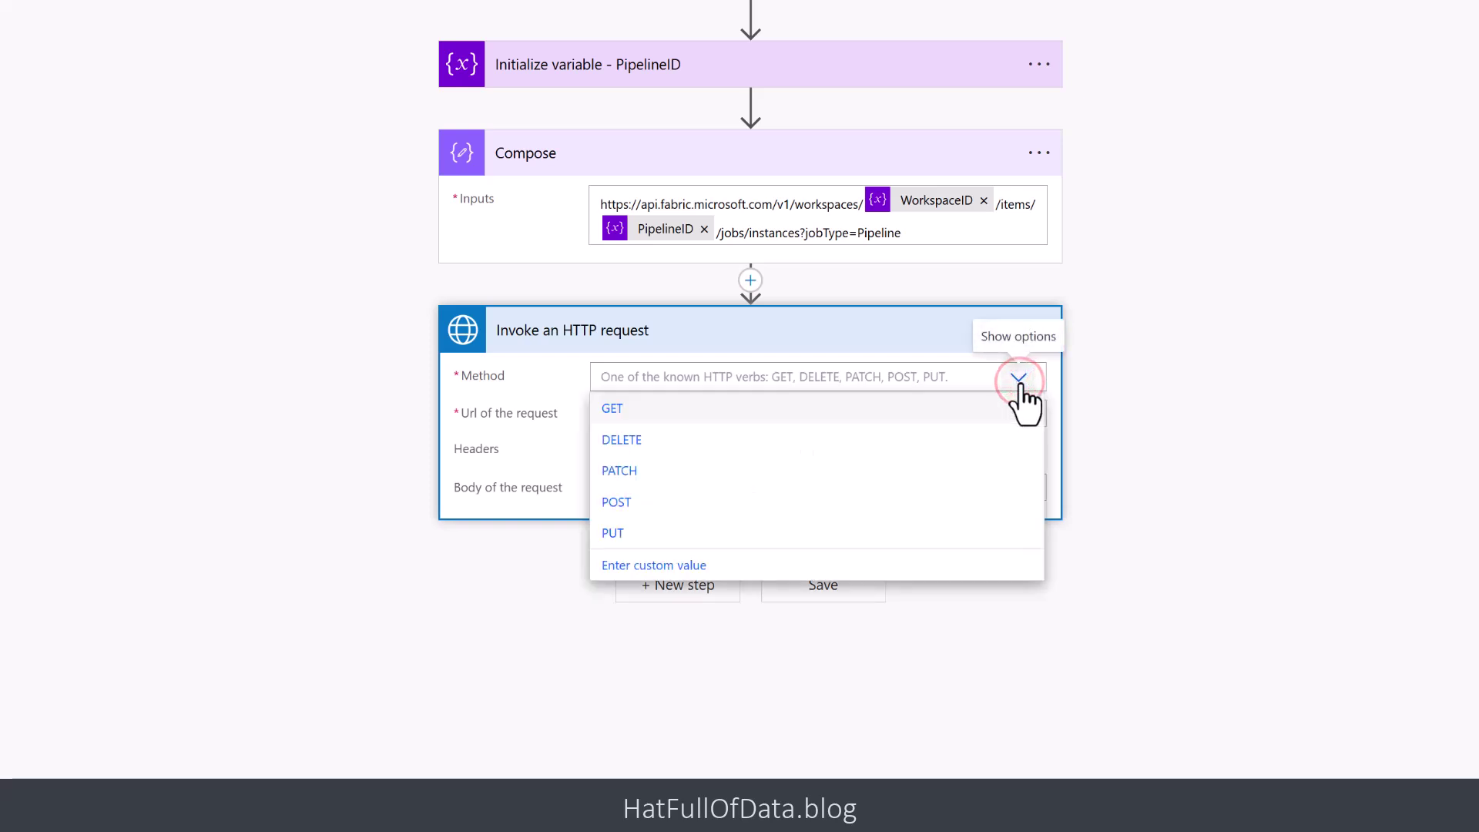
left_click(616, 504)
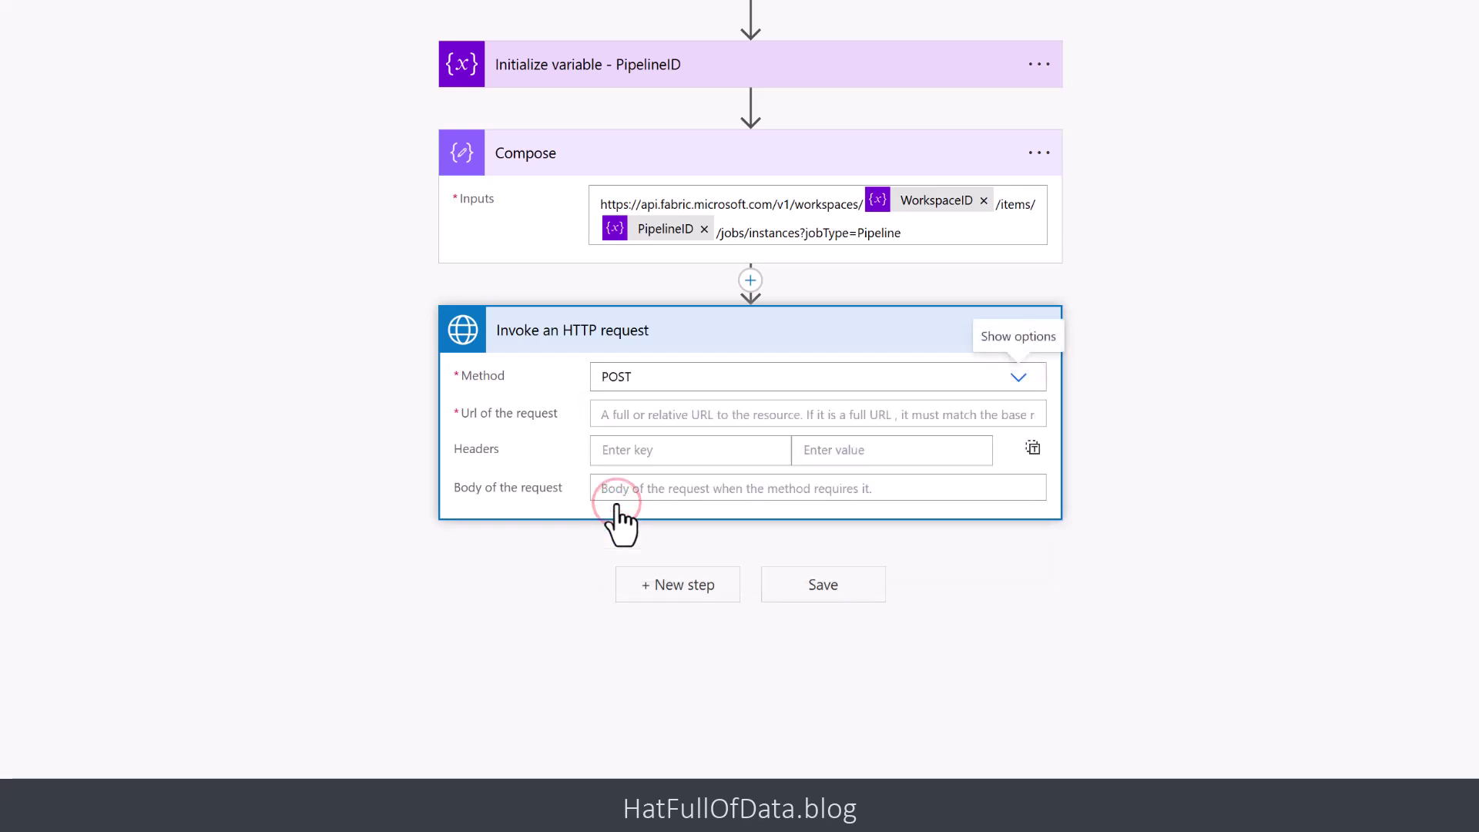
left_click(629, 417)
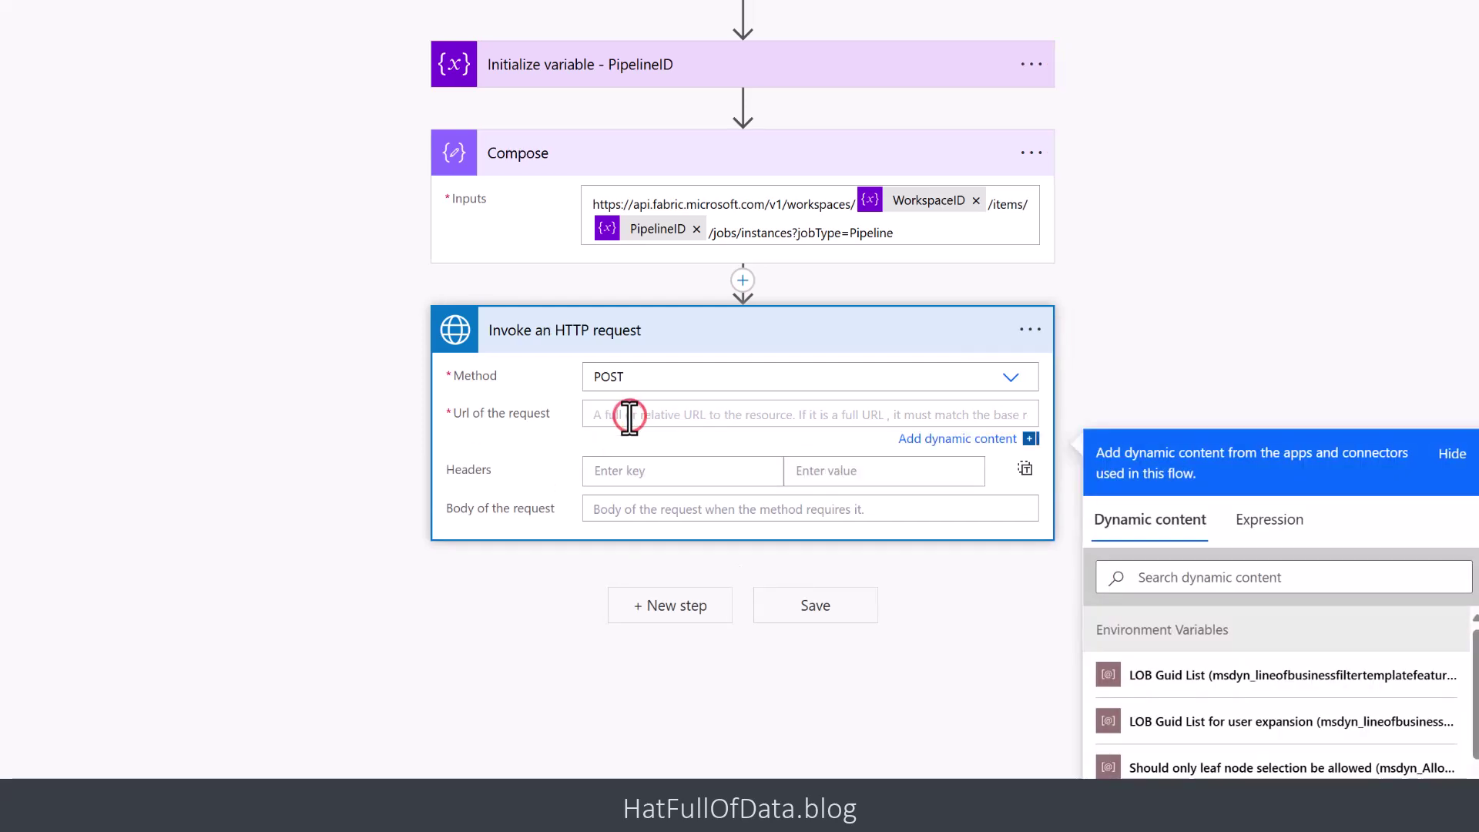
scroll(1471, 693, "down", 10)
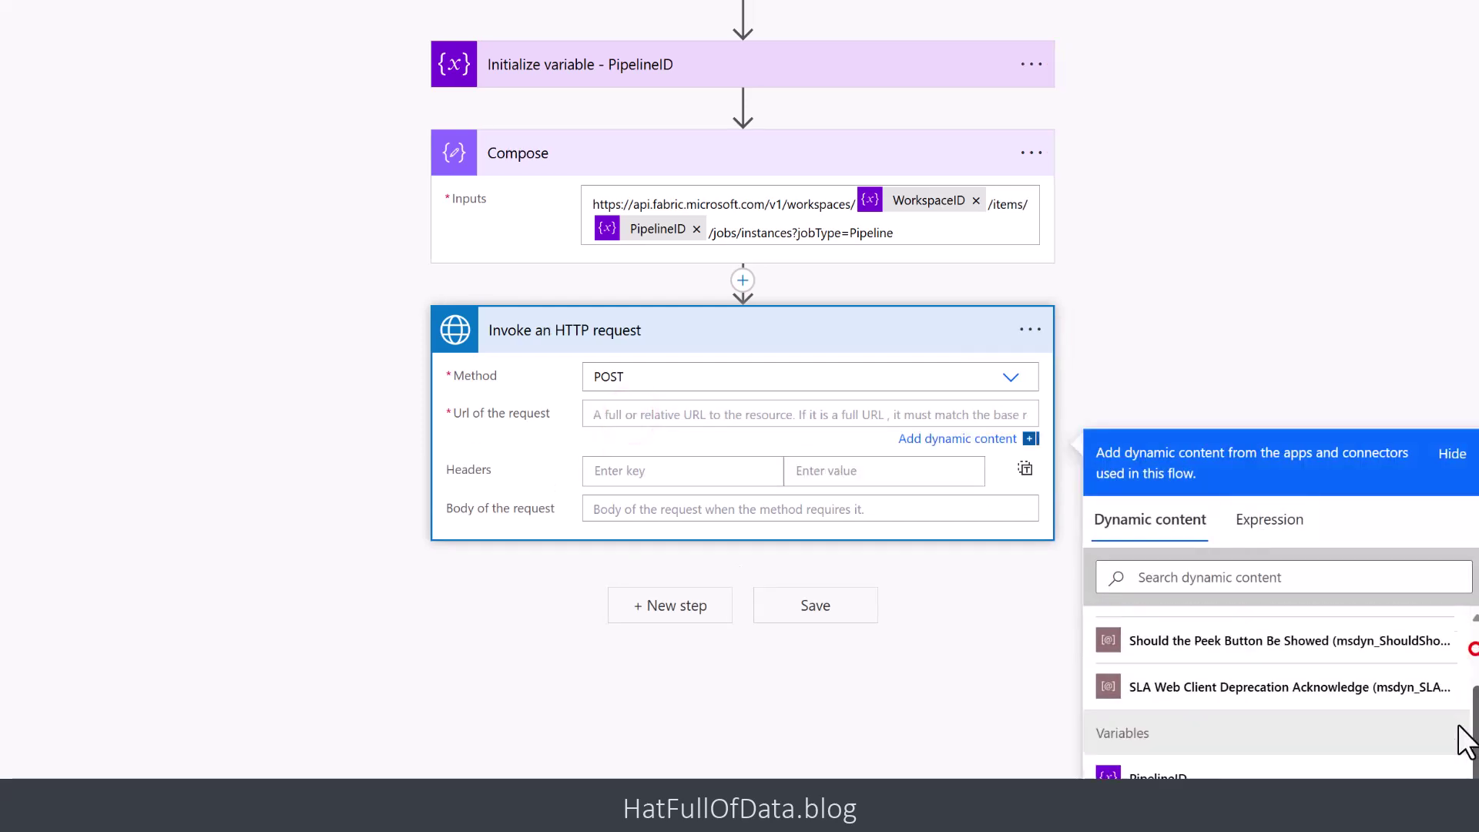
scroll(1455, 759, "down", 1)
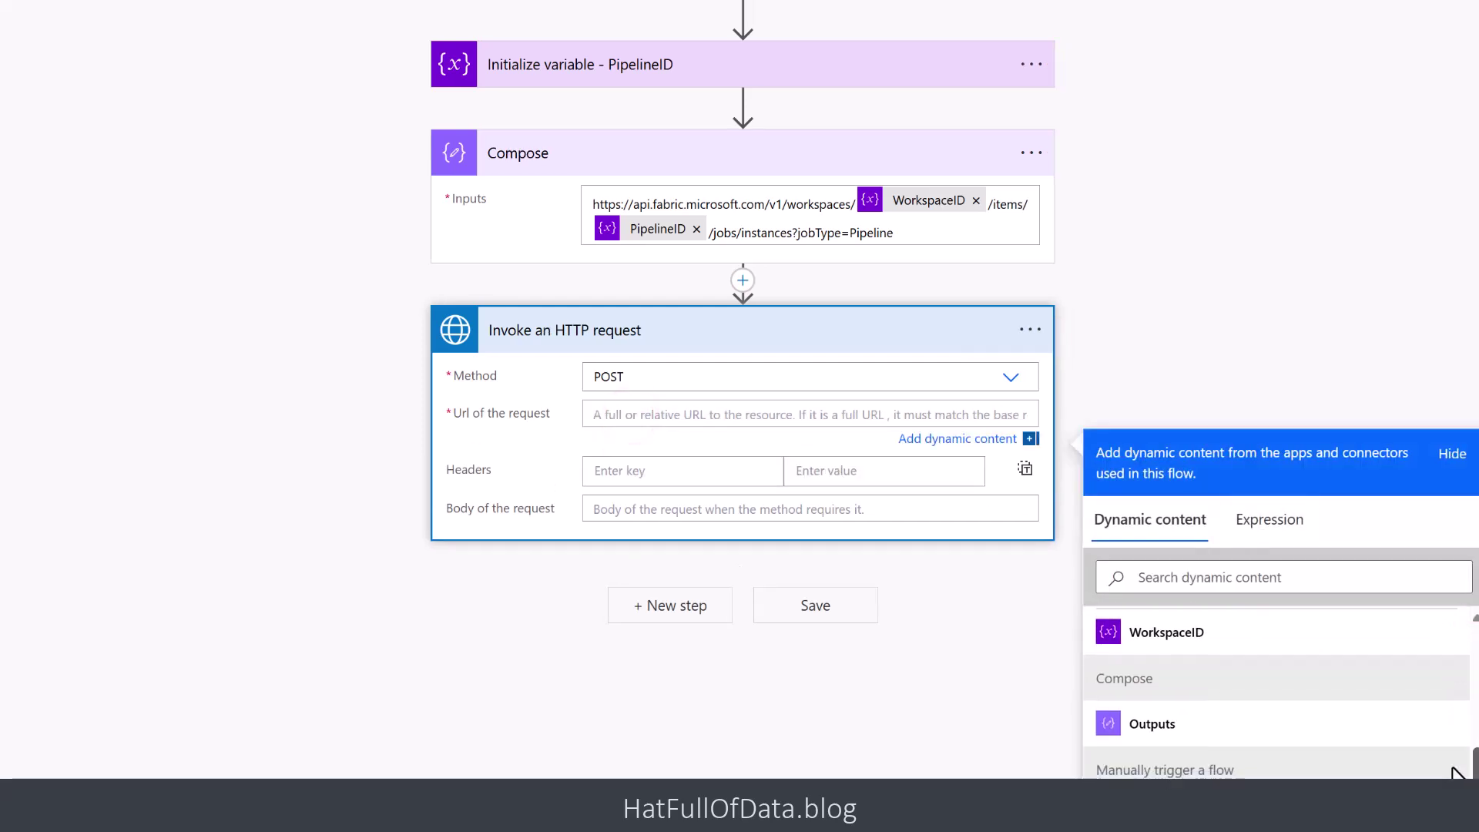
left_click(1169, 720)
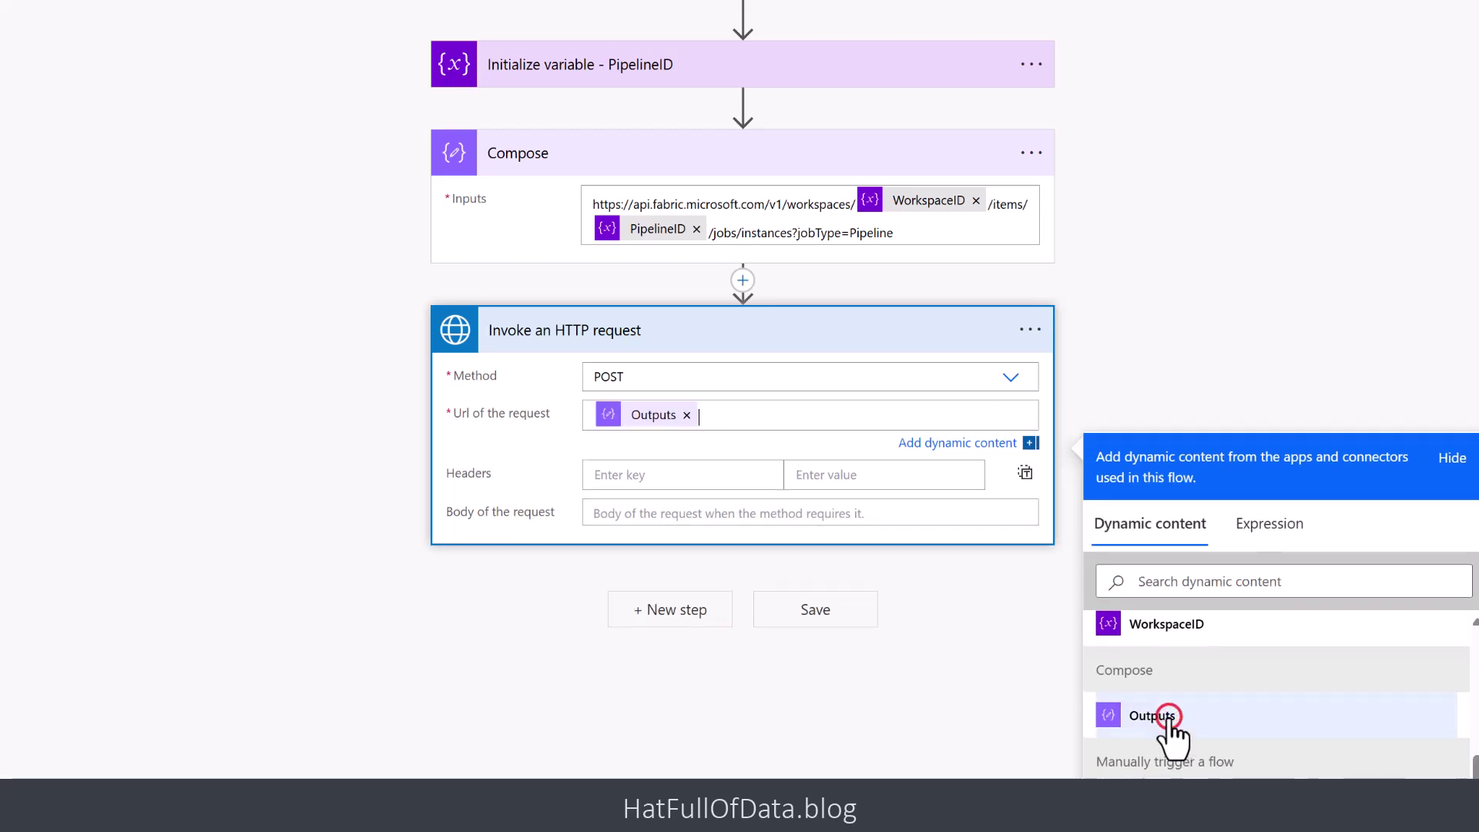
left_click(995, 700)
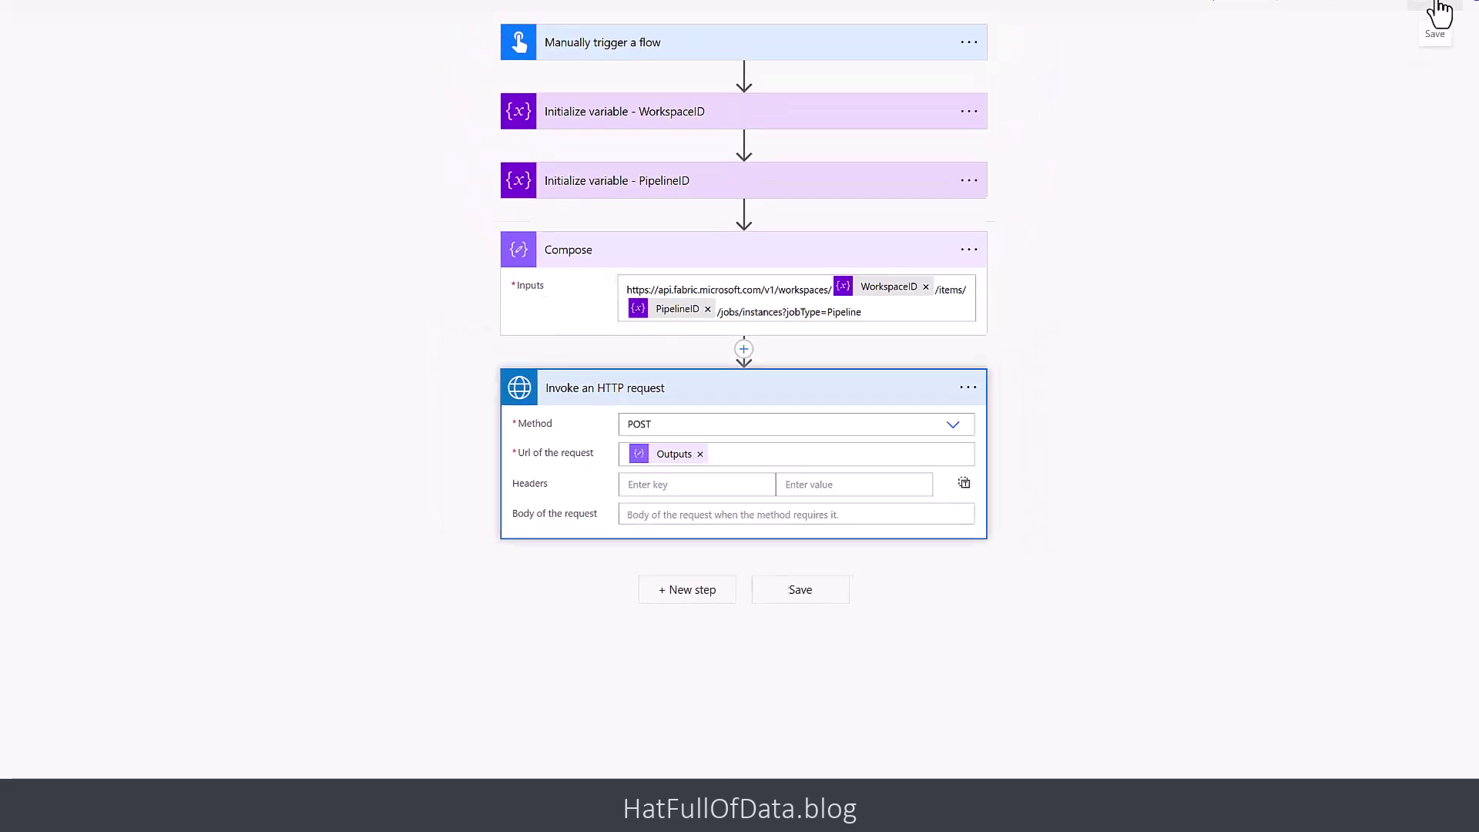
Step: Save Trigger Pipeline and run a manual test, confirming connections and Run flow
left_click(1316, 99)
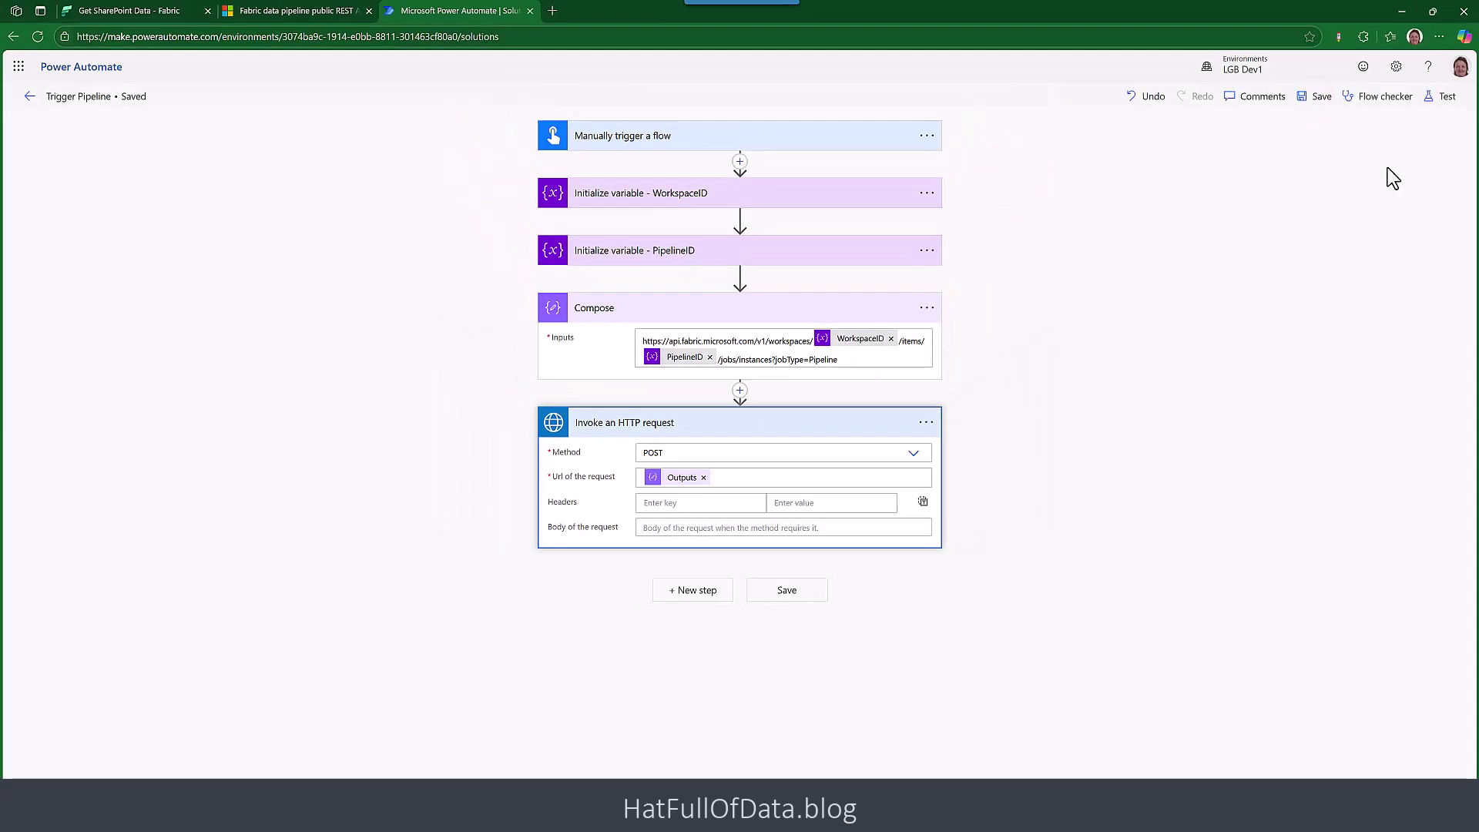
left_click(1439, 97)
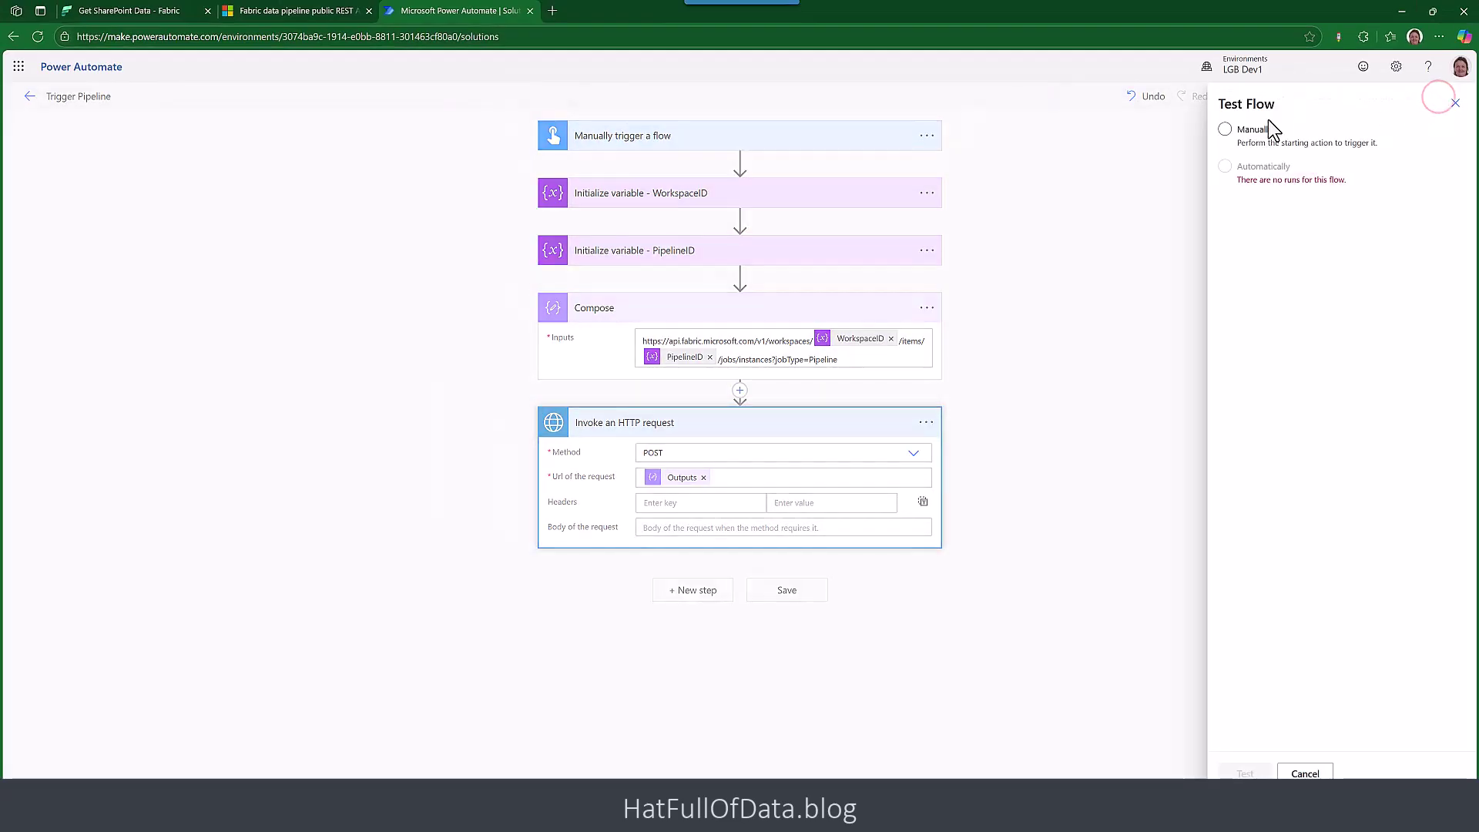
left_click(1237, 132)
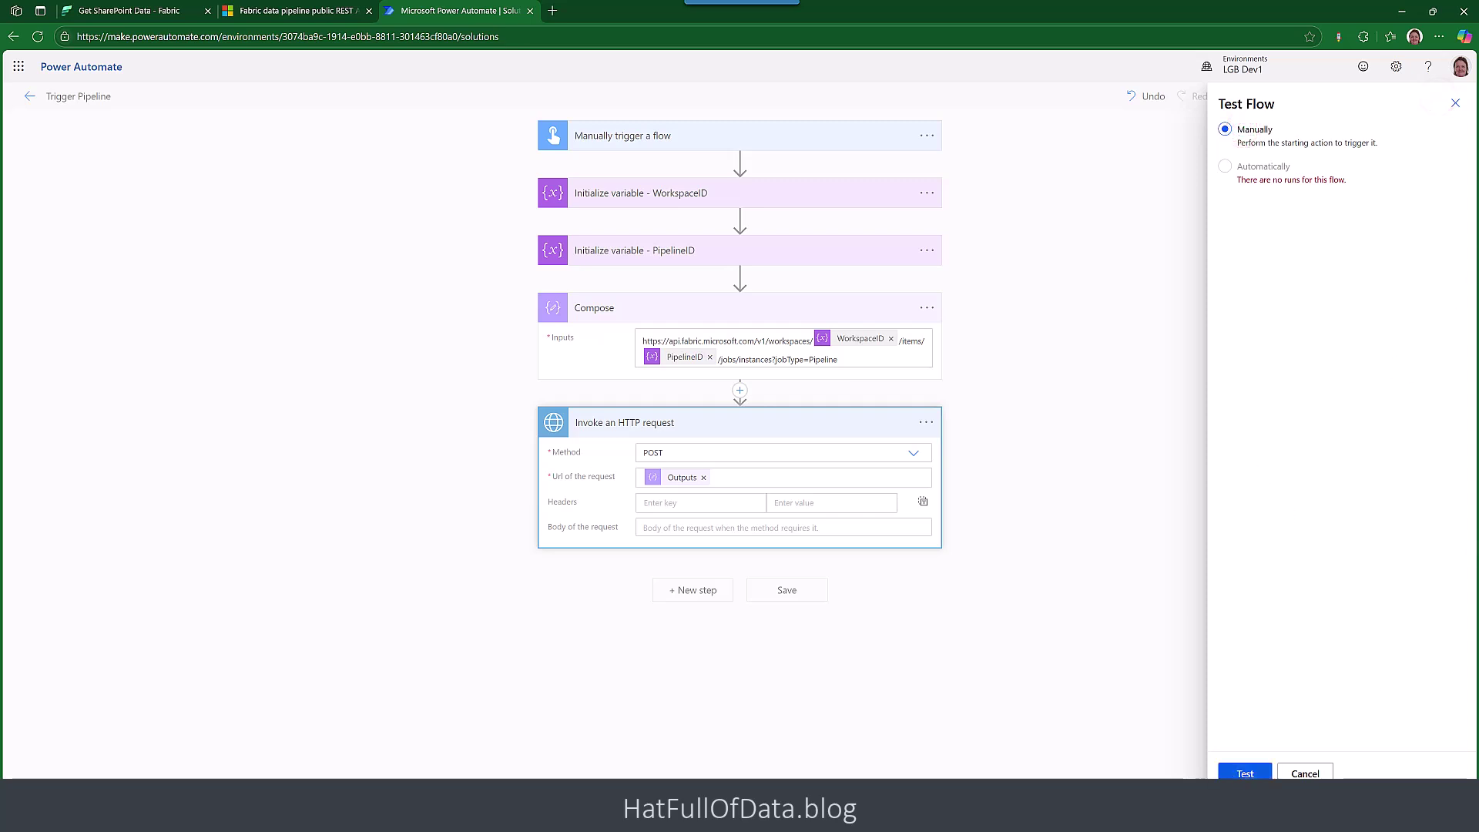
left_click(1244, 773)
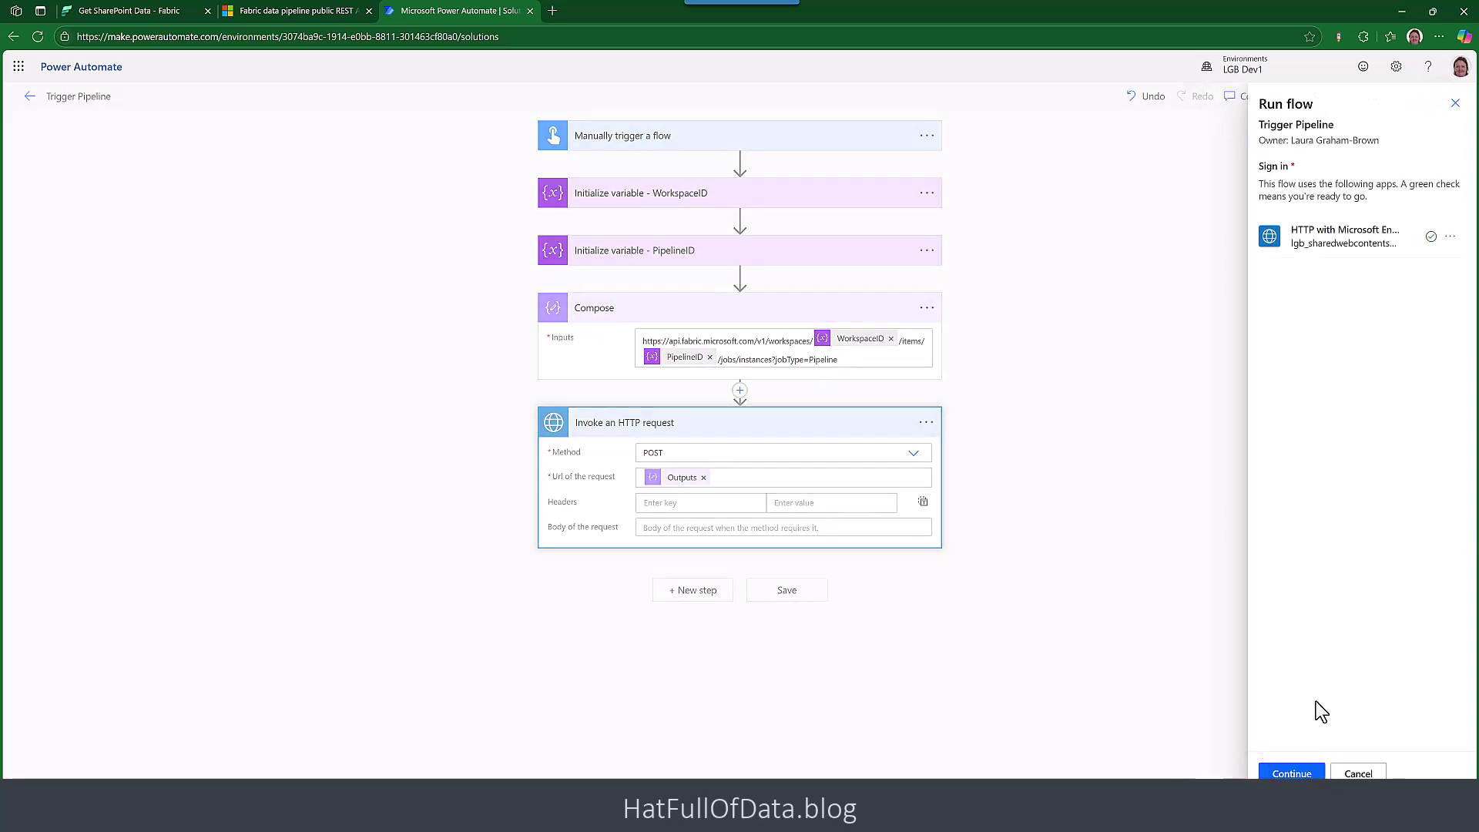
left_click(1302, 775)
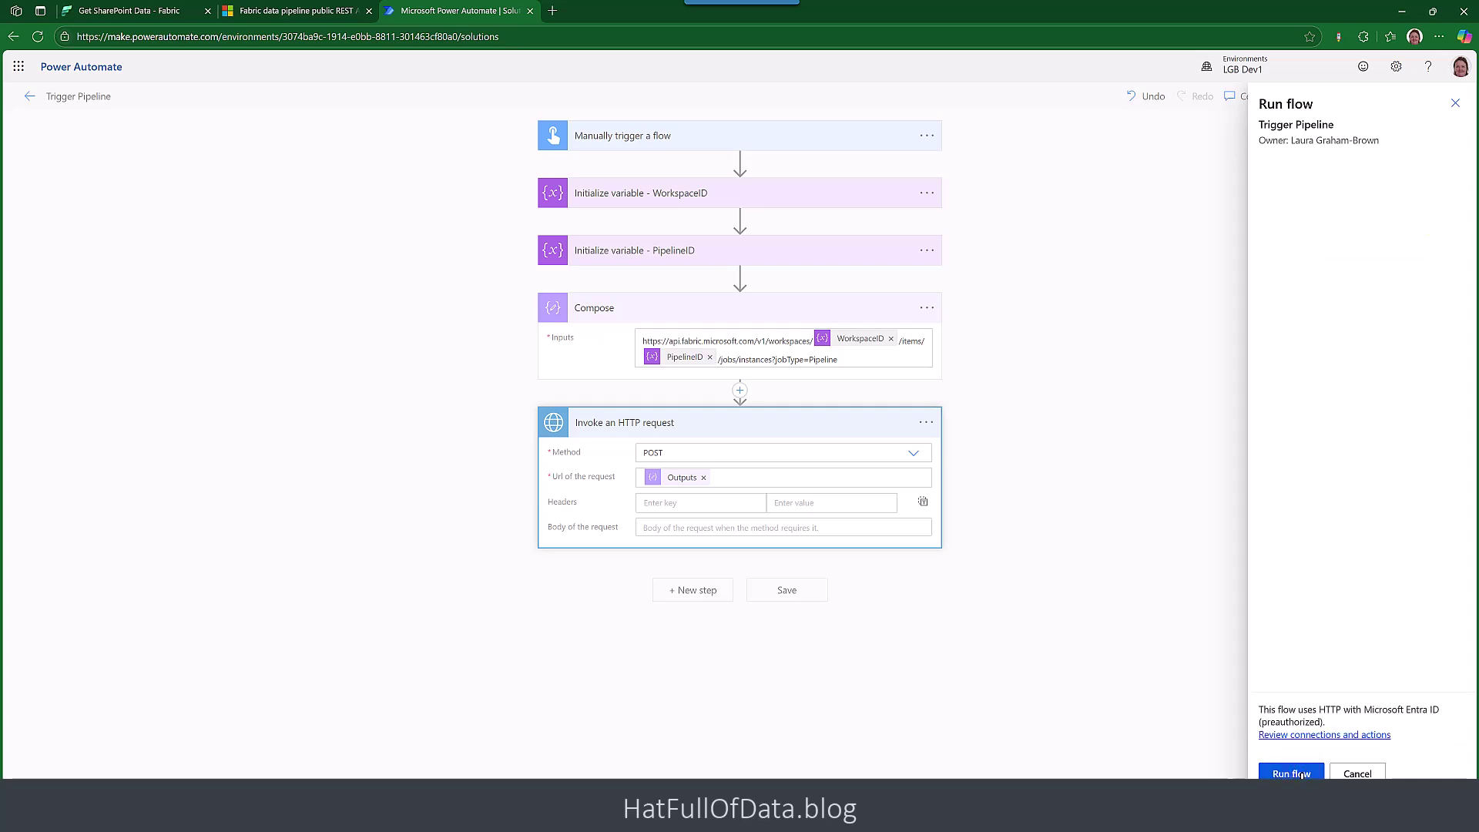
left_click(1302, 775)
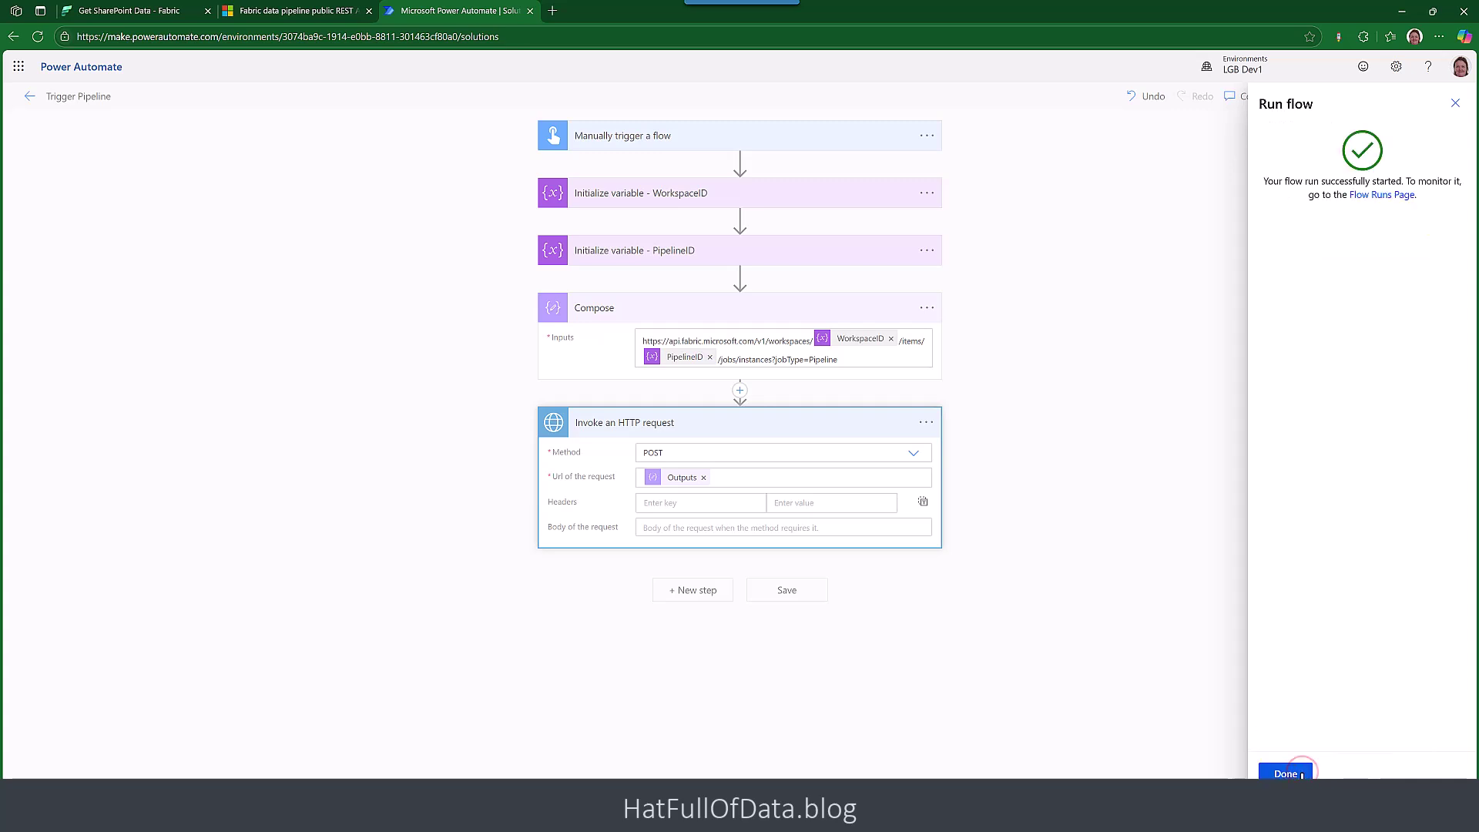
left_click(1269, 775)
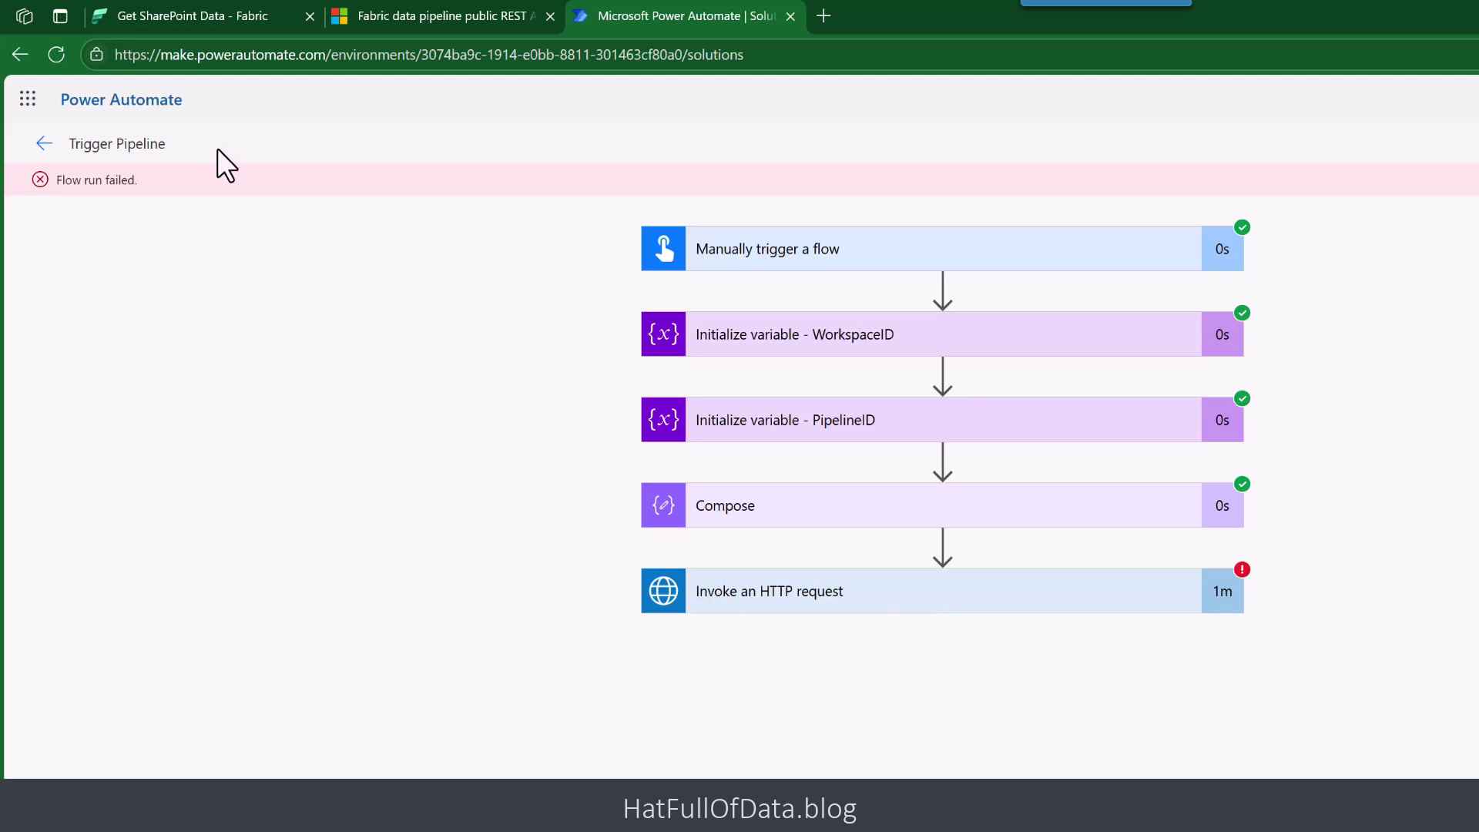
Step: Check the latest Get SharePoint Data run in Fabric, then return to the failed Invoke_an_HTTP_request flow run
left_click(172, 14)
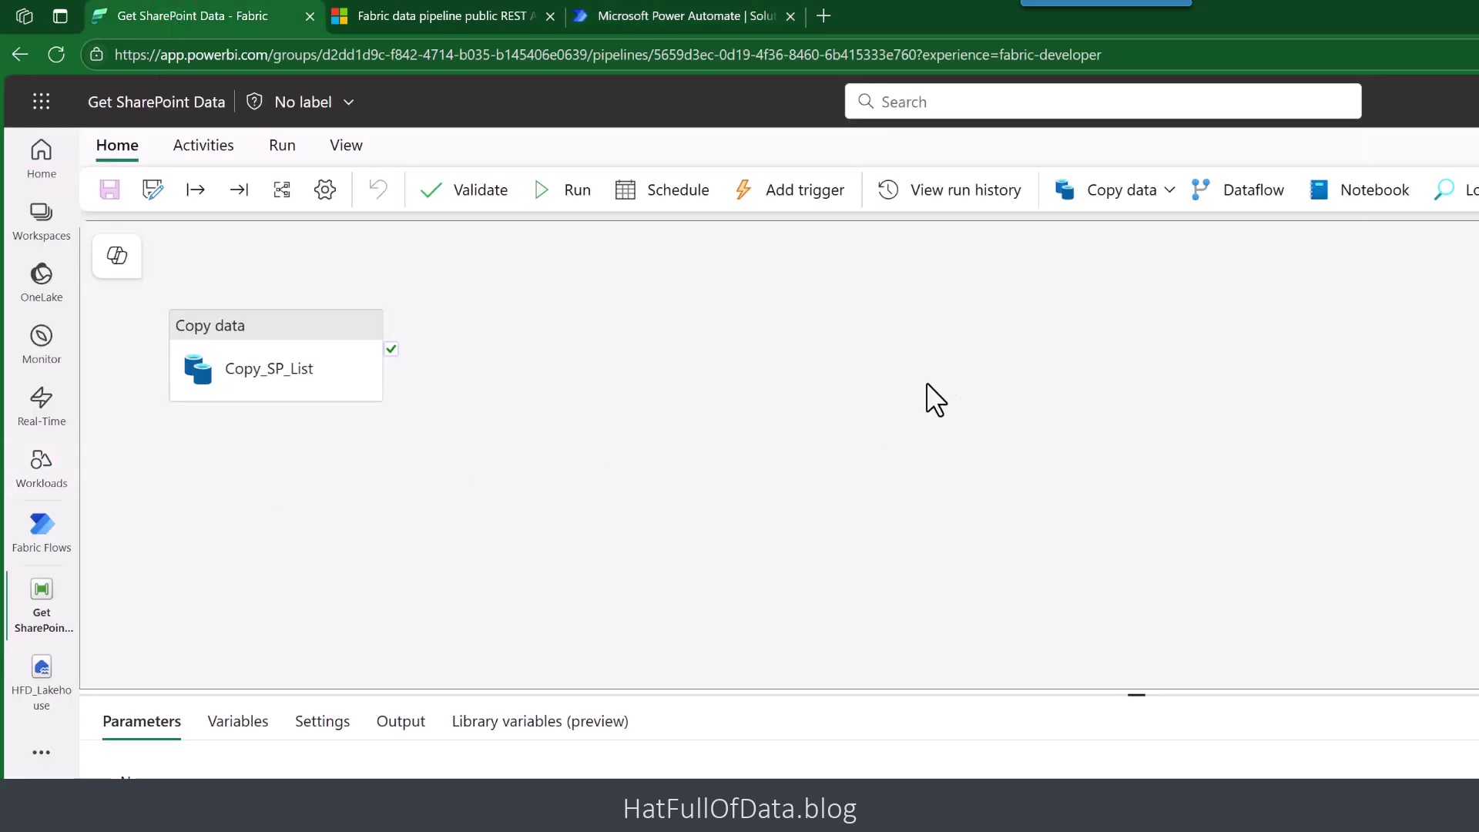
left_click(963, 194)
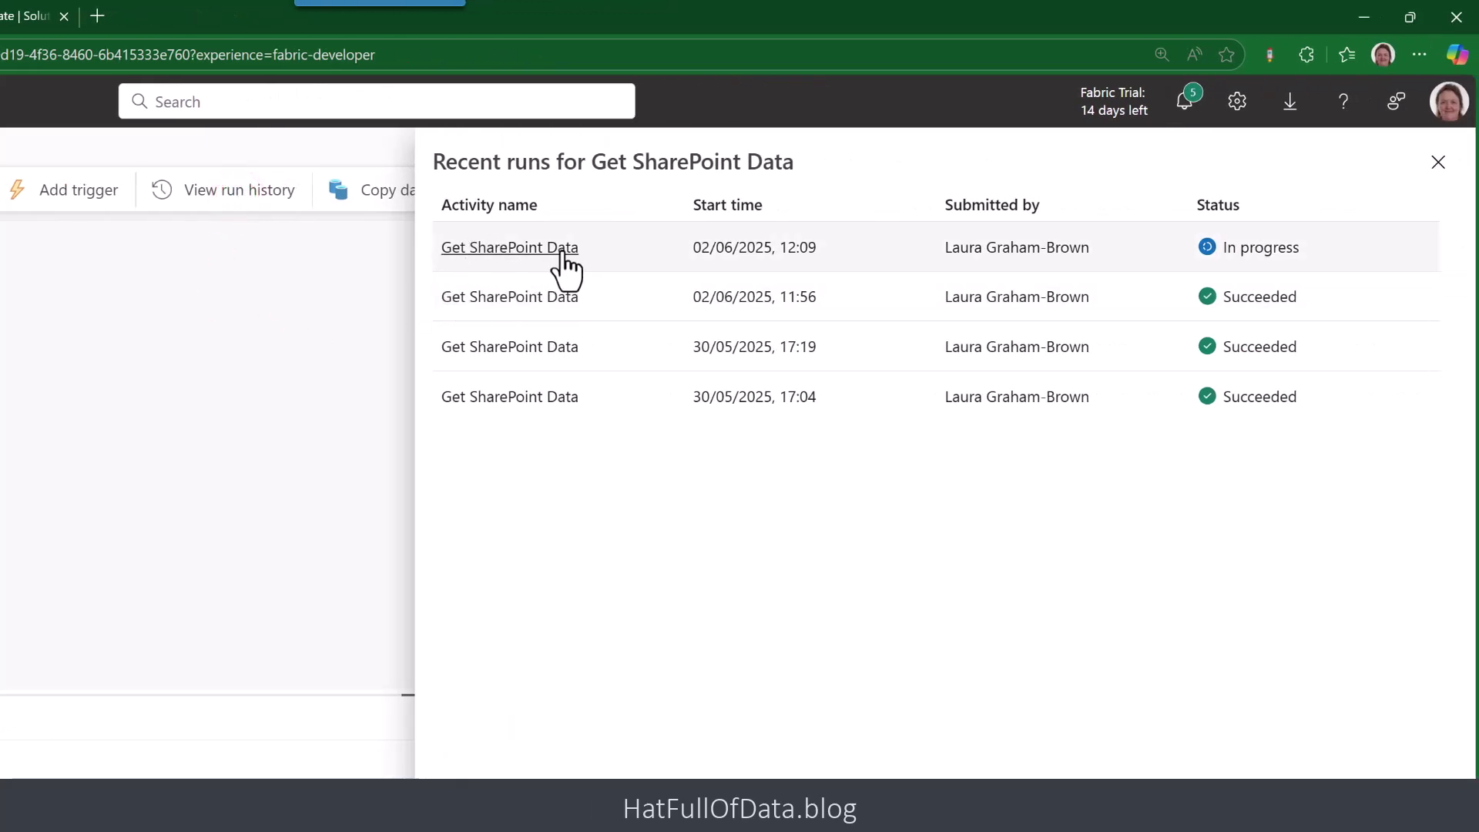
left_click(510, 252)
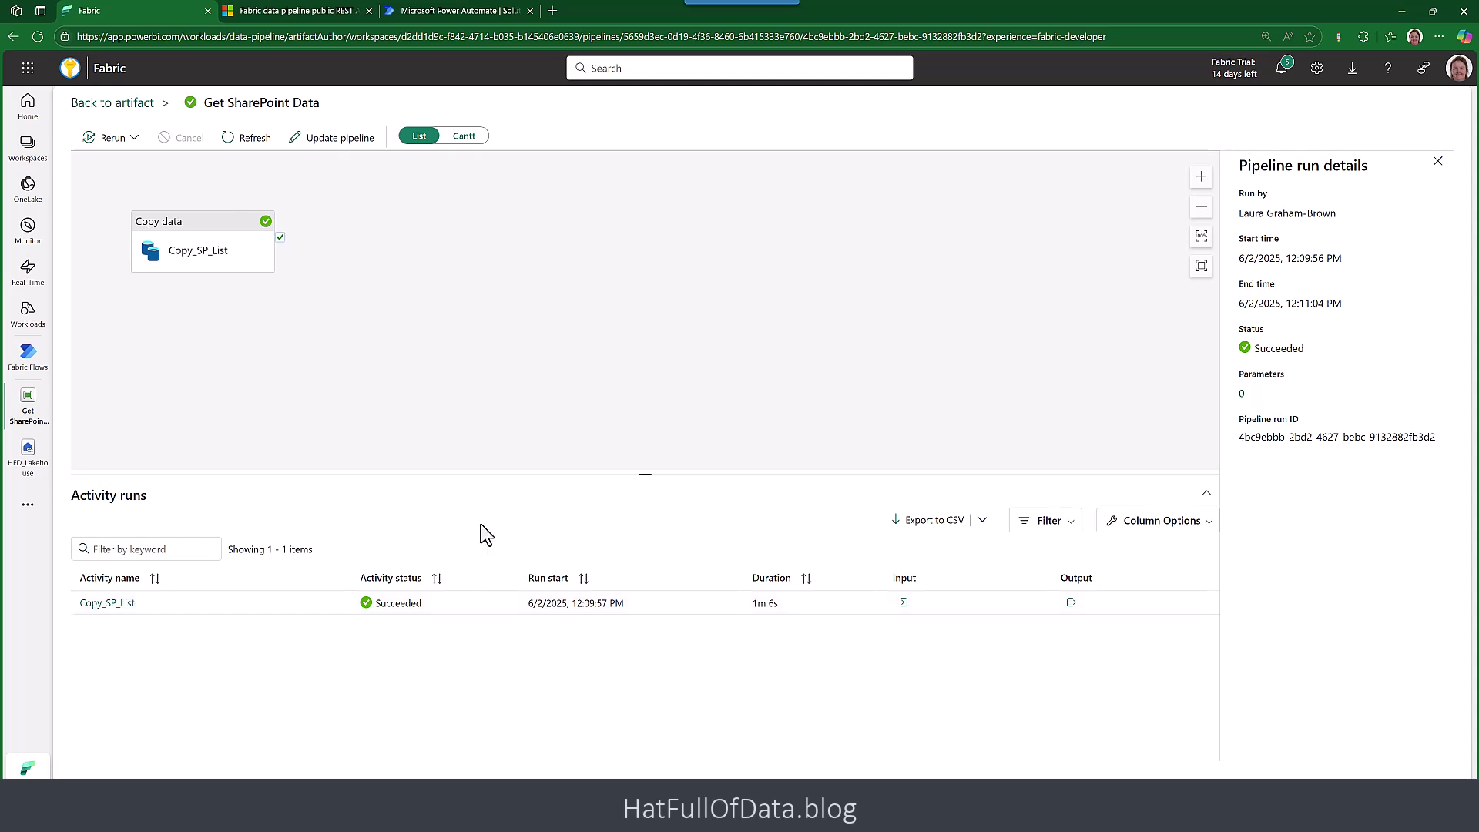
left_click(418, 12)
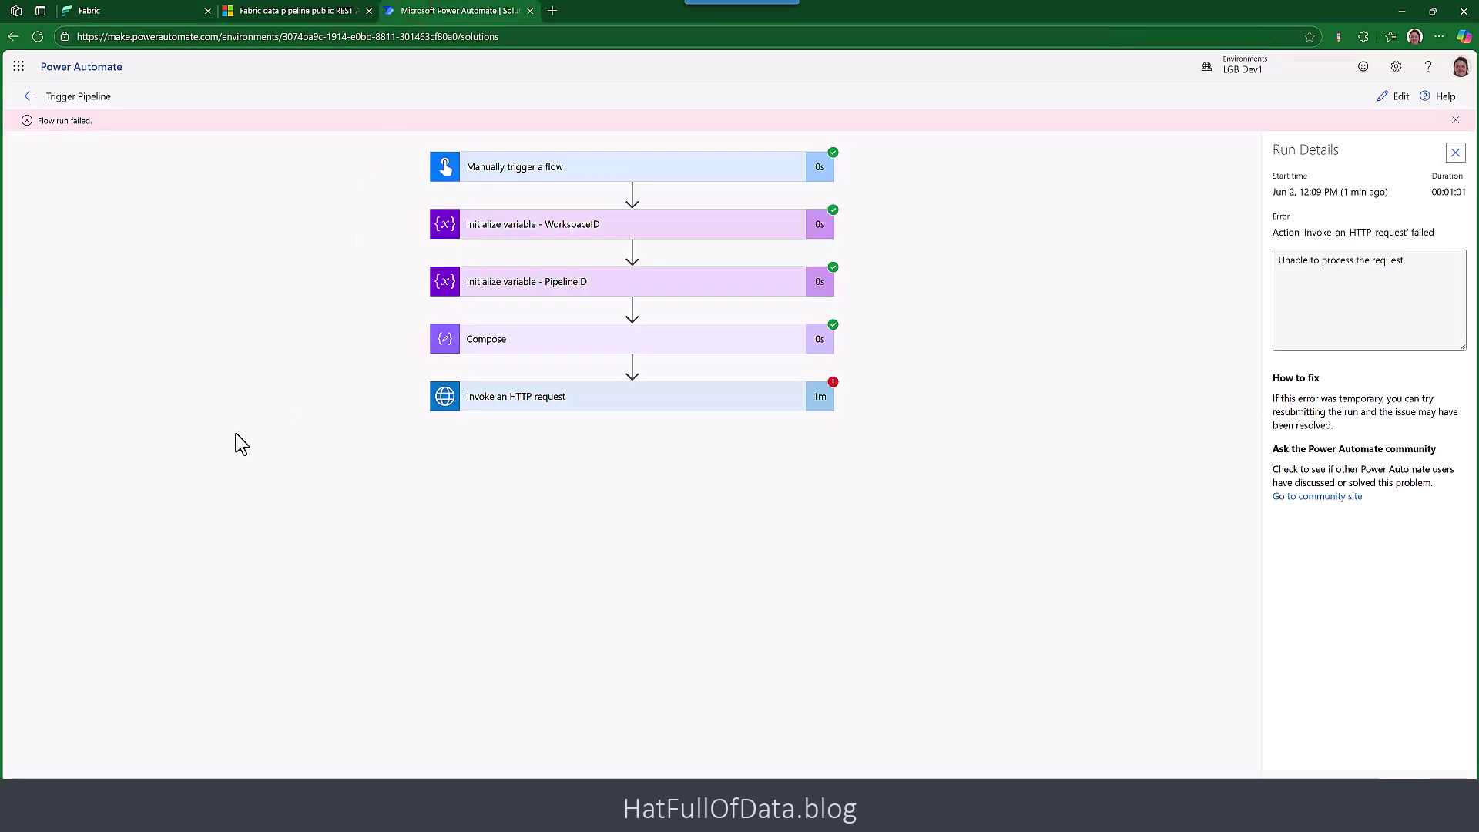
left_click(276, 14)
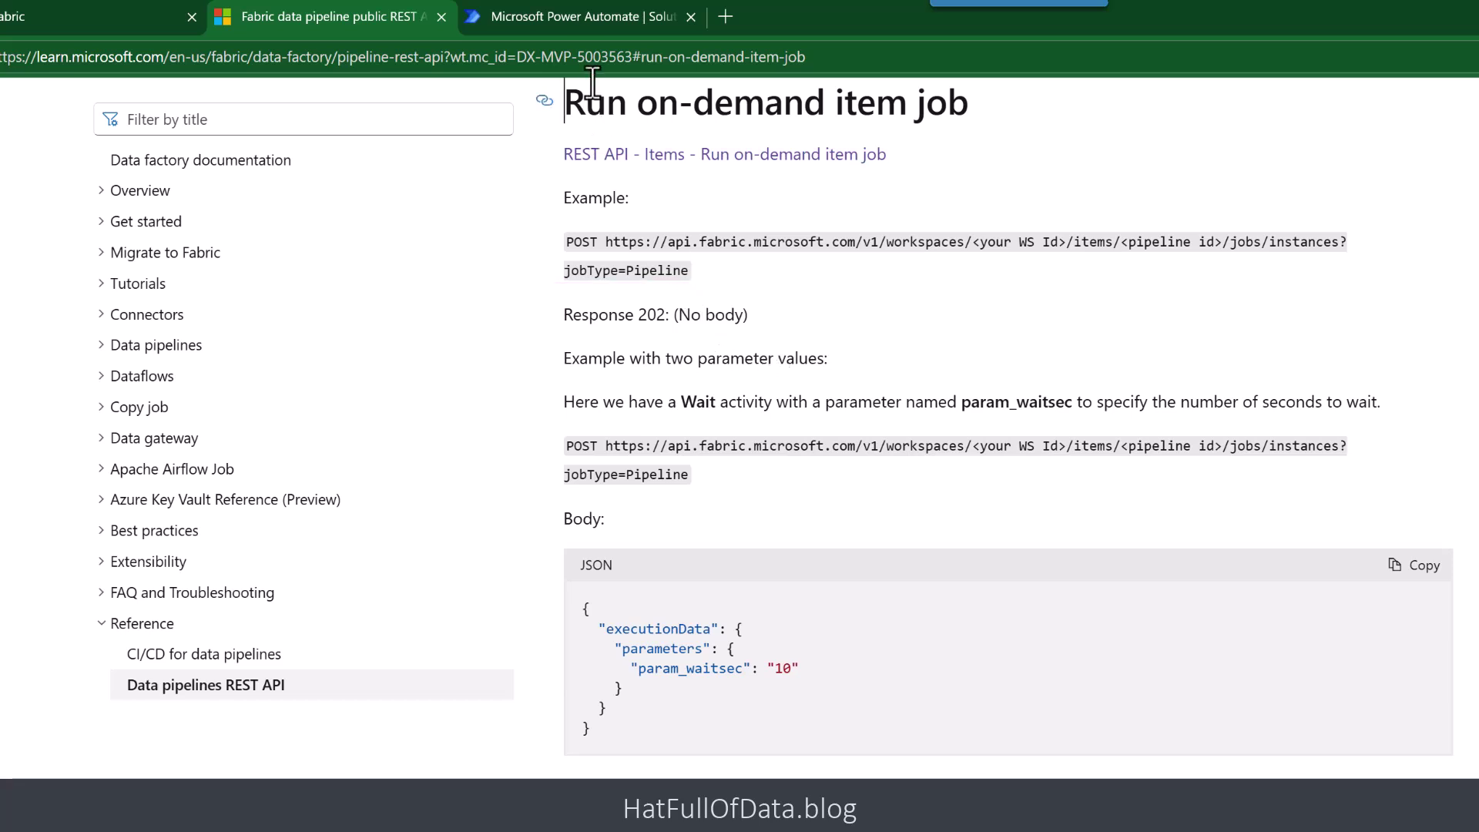
left_click(574, 16)
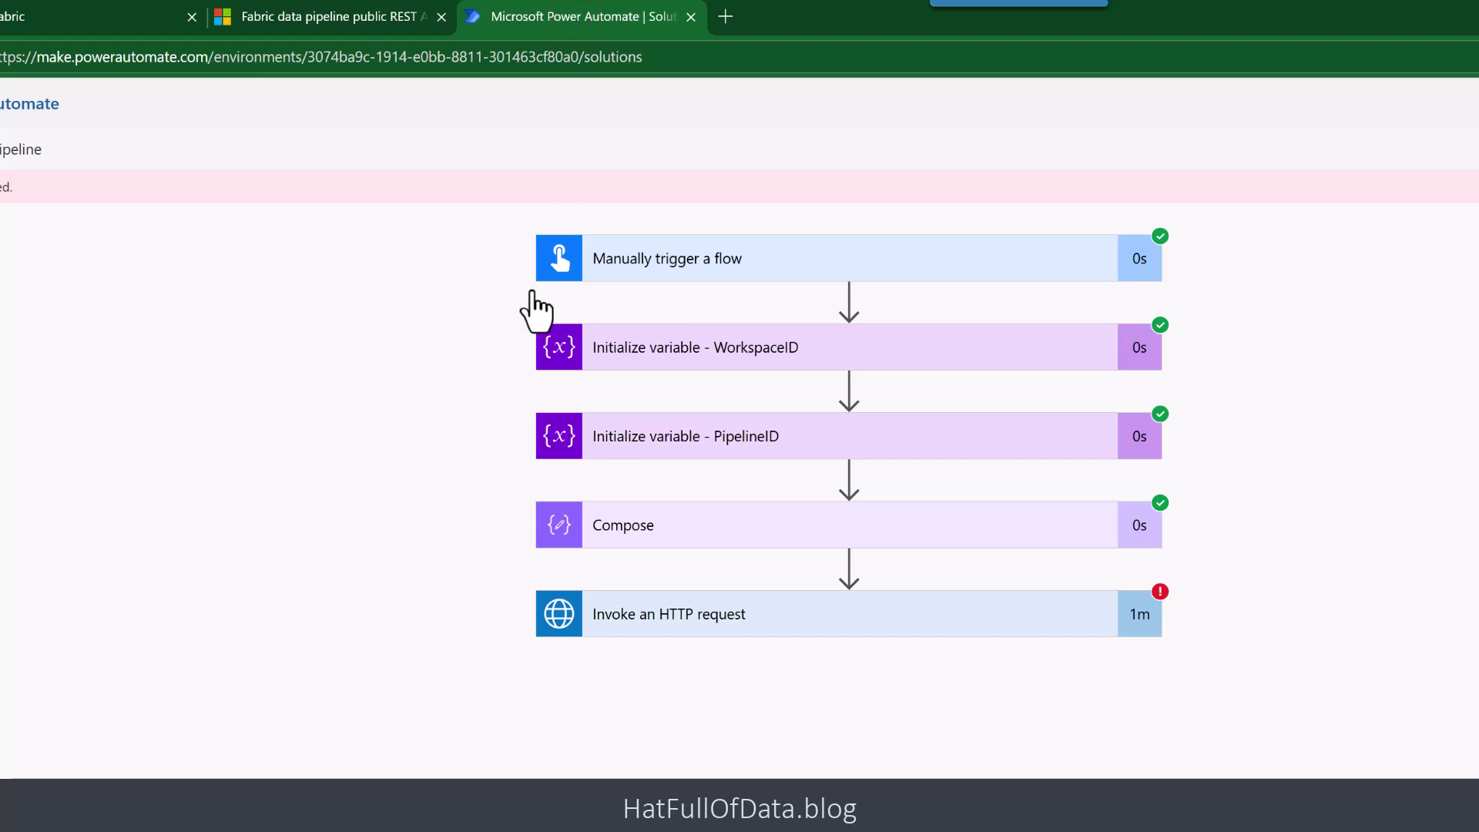